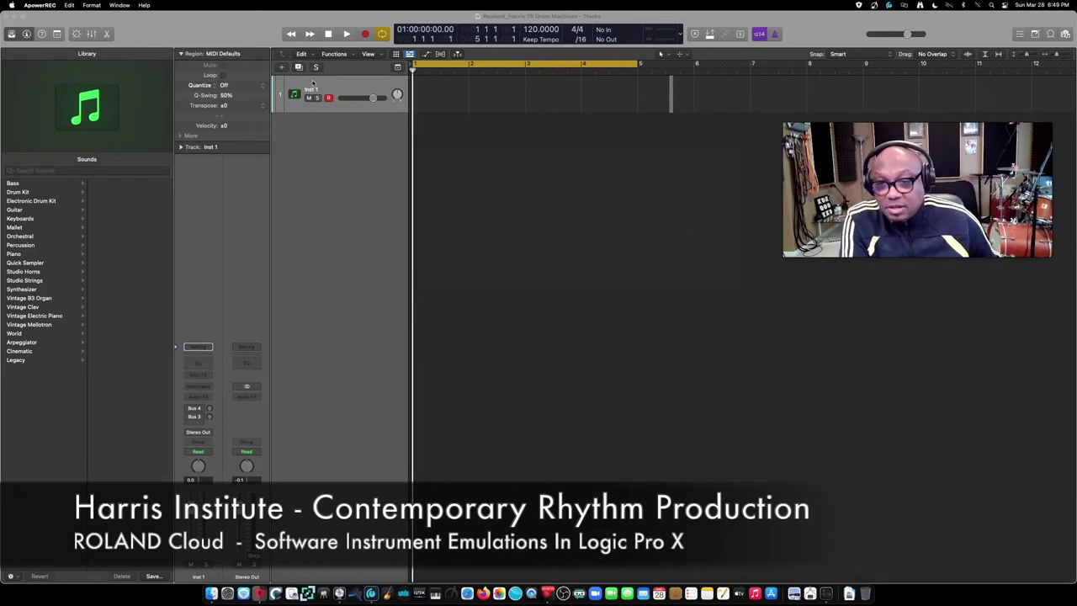
Load the TR-808 instrument on Inst 1, with Inst 1 to Inst 4 in the project
left_click(328, 84)
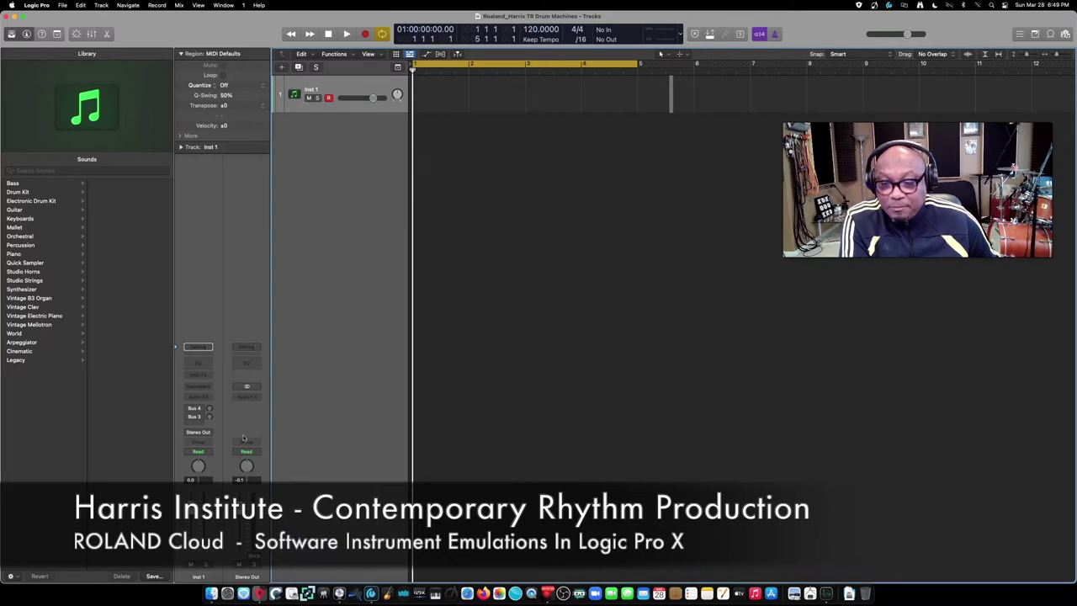
left_click(198, 387)
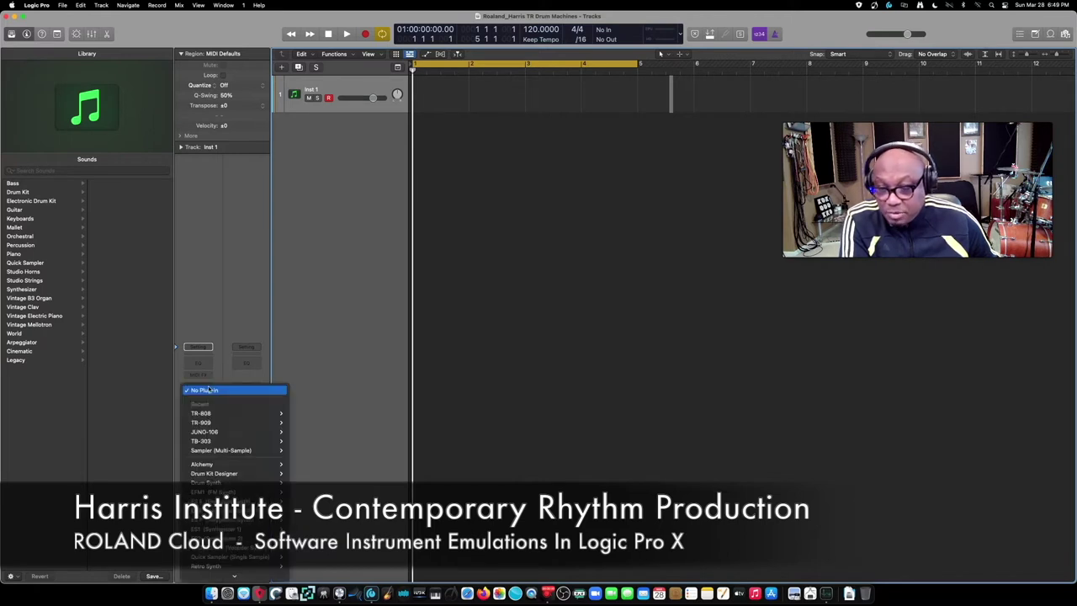
mouse_move(211, 412)
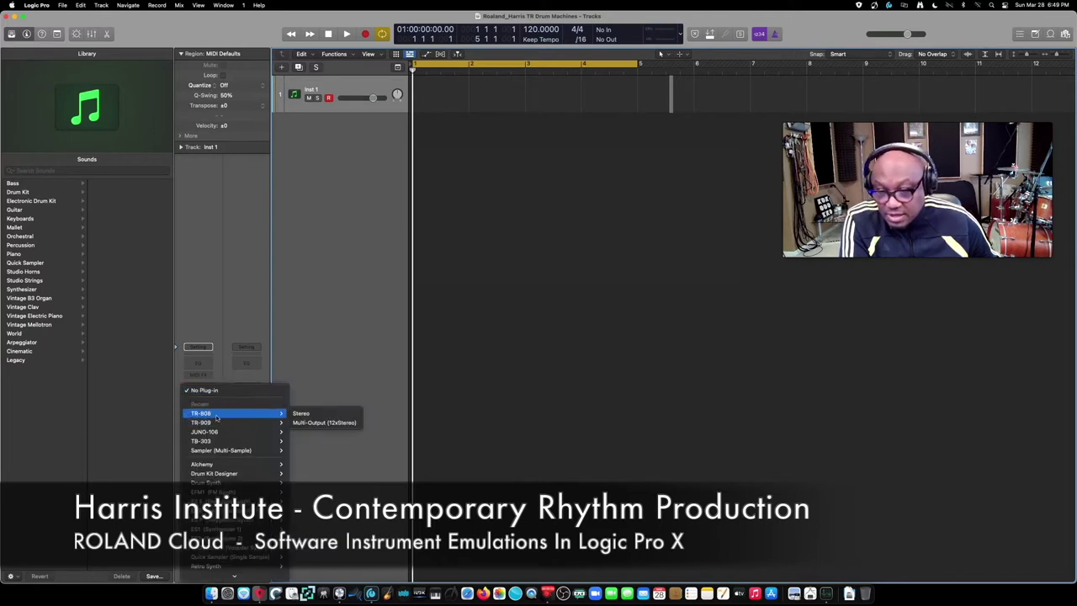
mouse_move(214, 443)
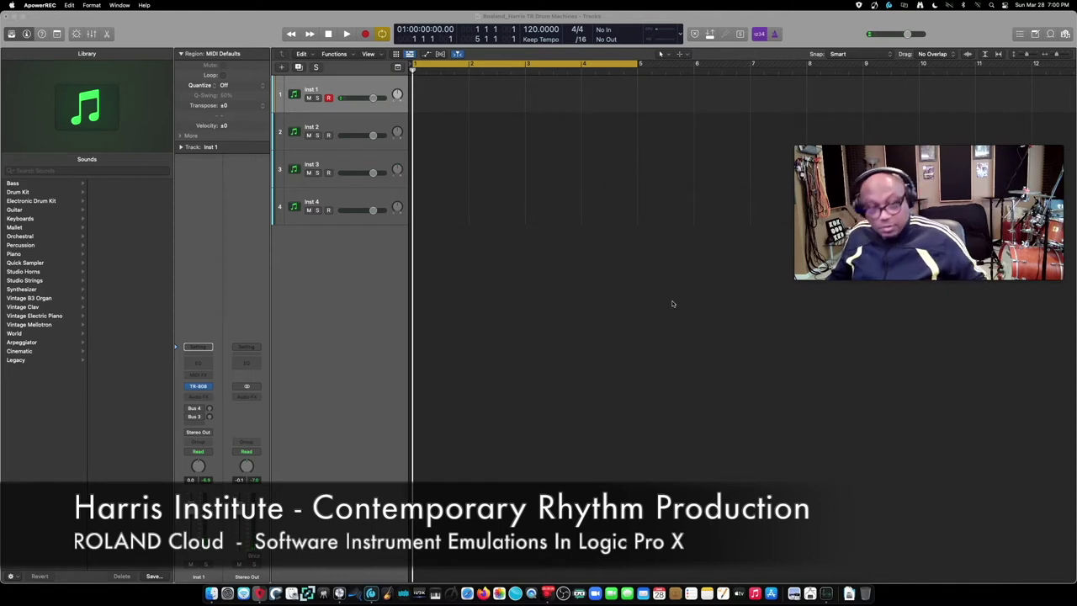
left_click(451, 100)
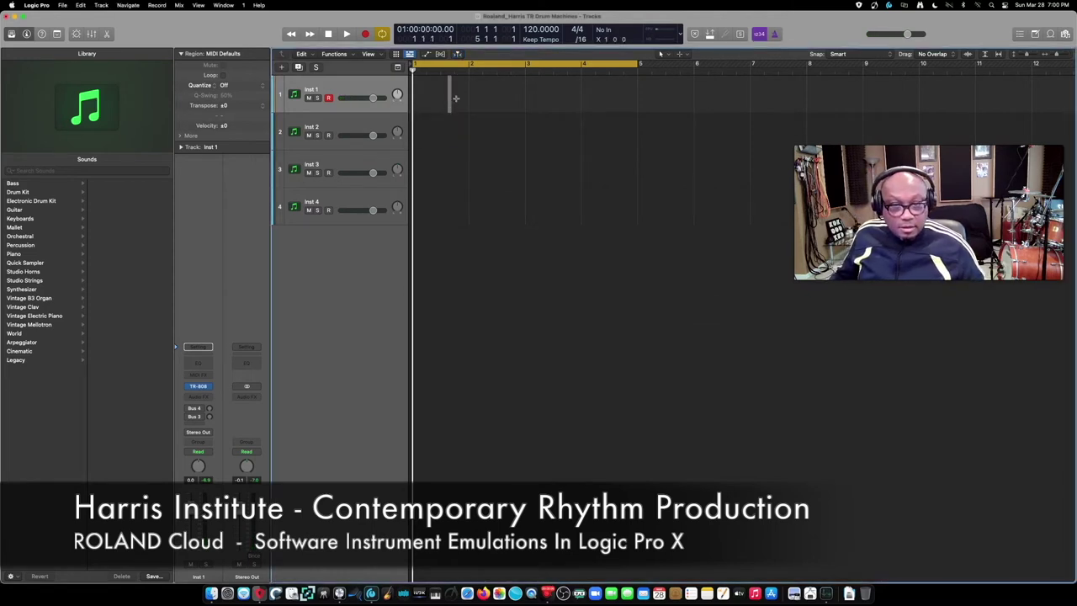
Remove the stray empty region and set playback to Play From Cycle
key("super+z")
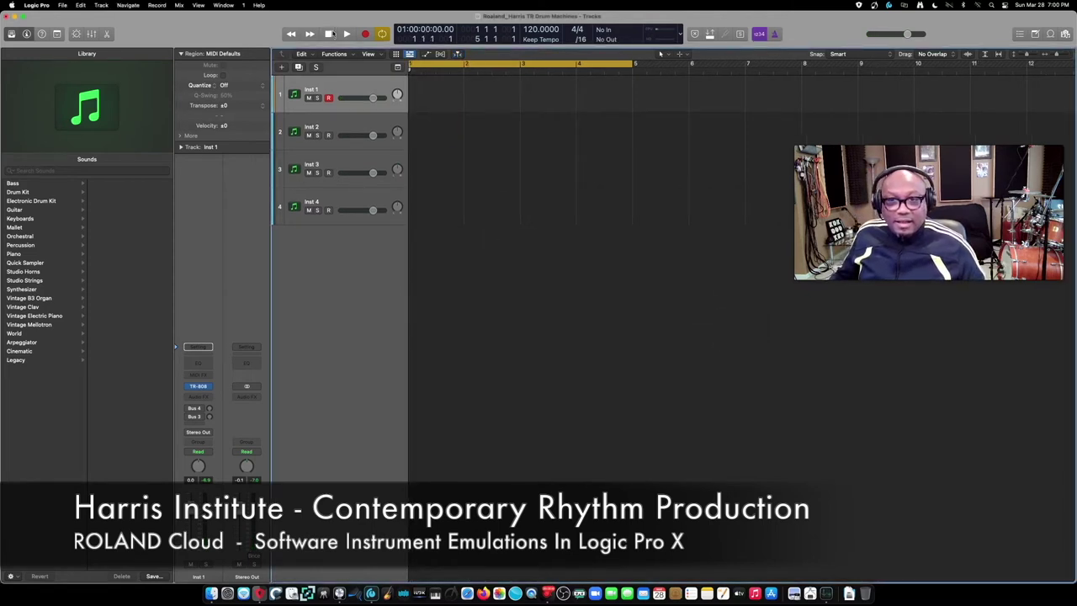
right_click(353, 39)
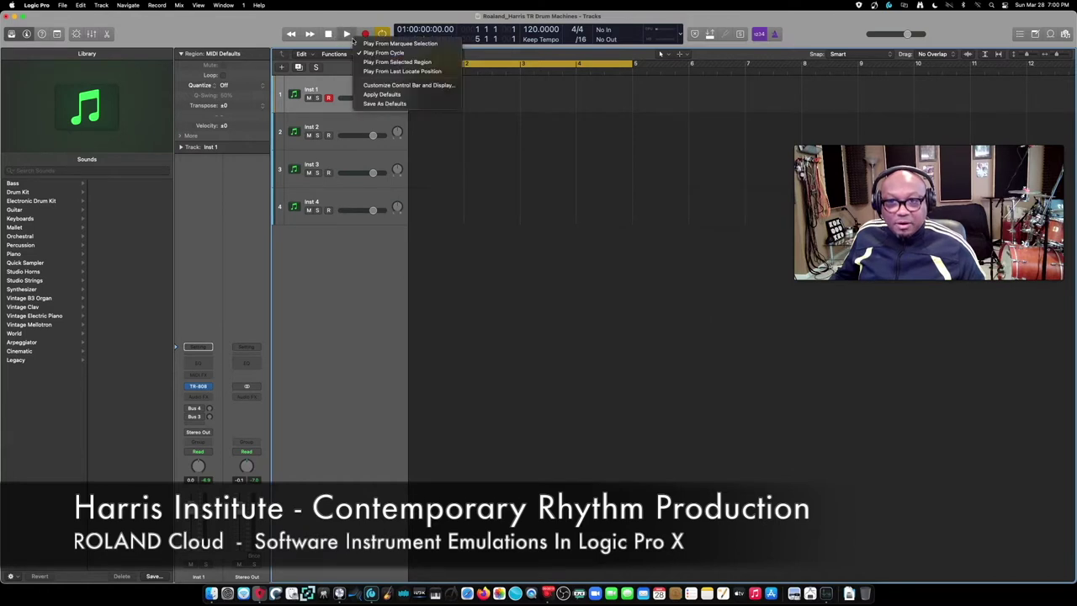
left_click(407, 54)
Record a four-bar TR-808 drum pattern on Inst 1 from bar 1
key("Return")
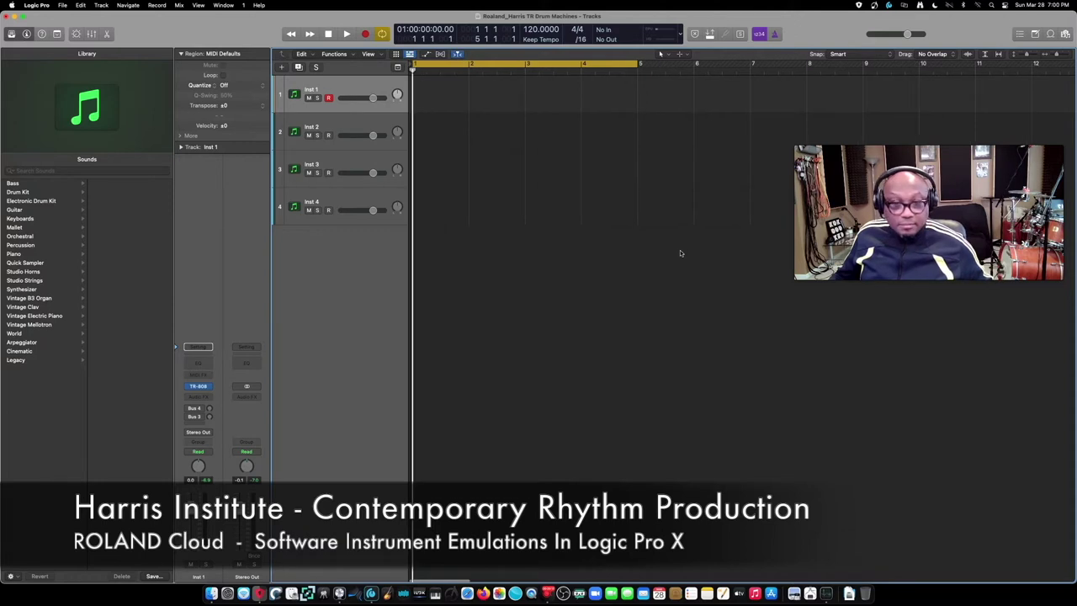
key("space")
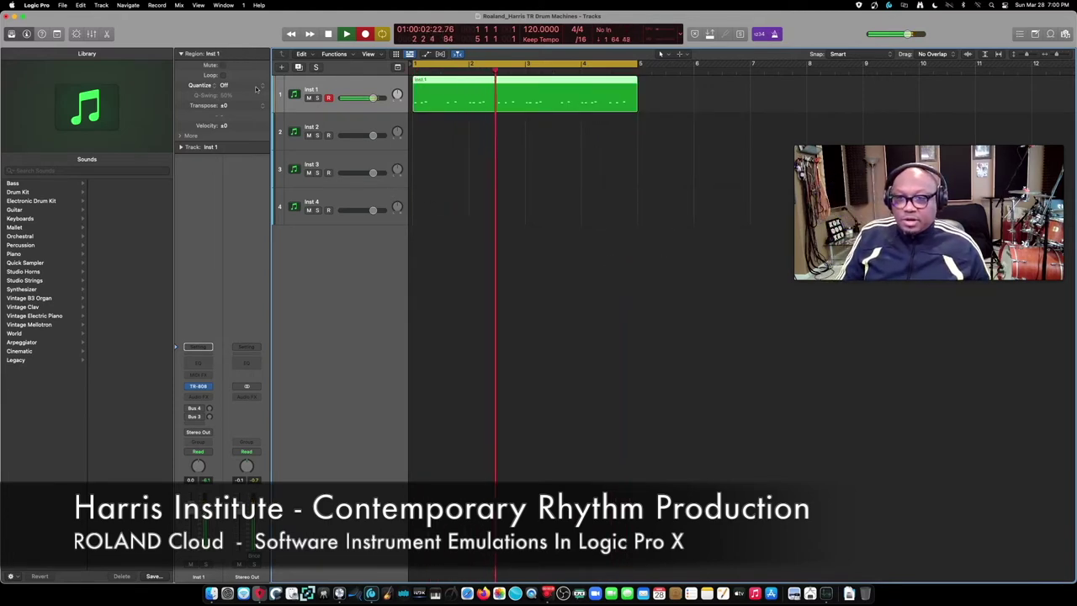
left_click(226, 85)
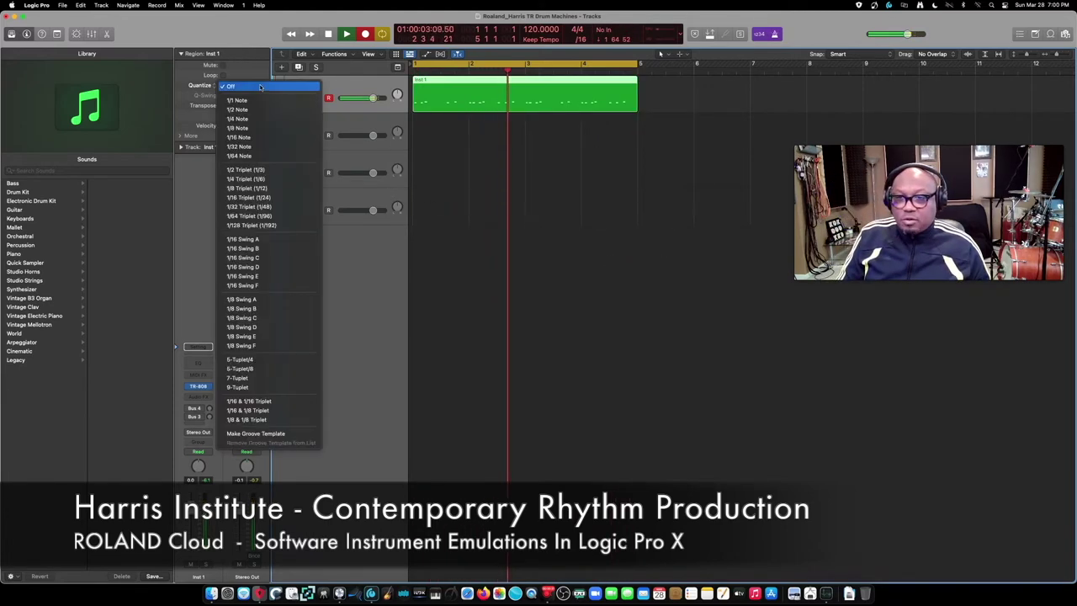
Quantize the drum region to 1/16 notes and separate it by note pitch onto Inst 1 and Inst 2
left_click(253, 137)
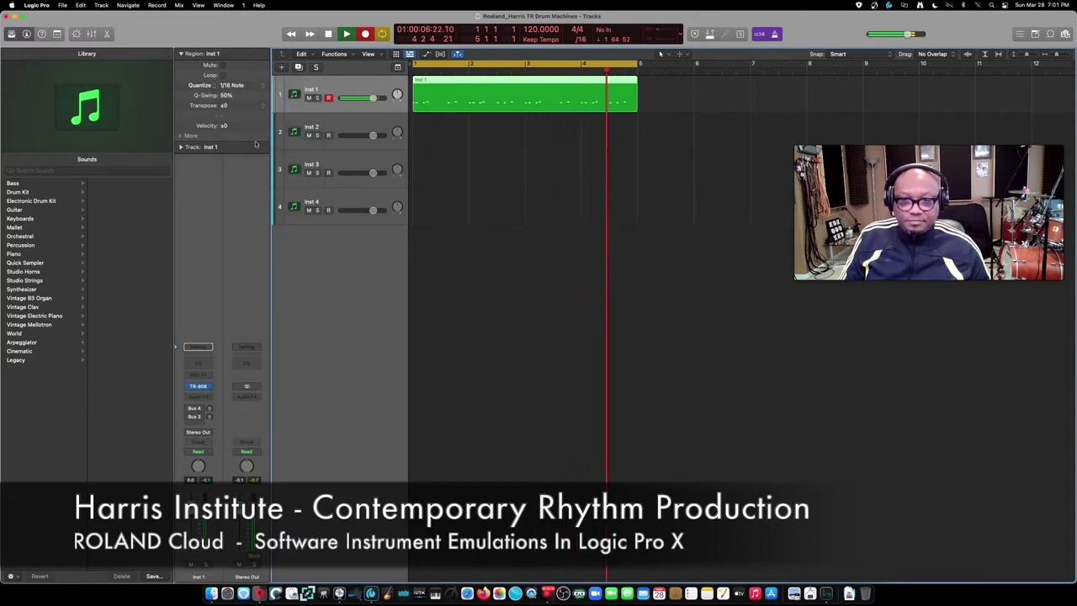
right_click(587, 88)
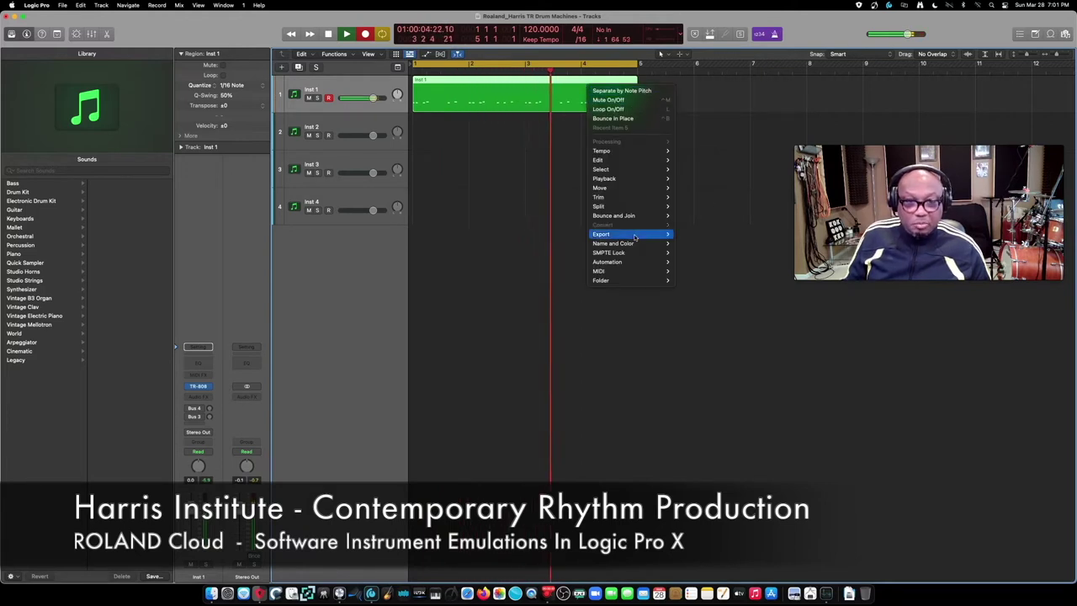
mouse_move(624, 274)
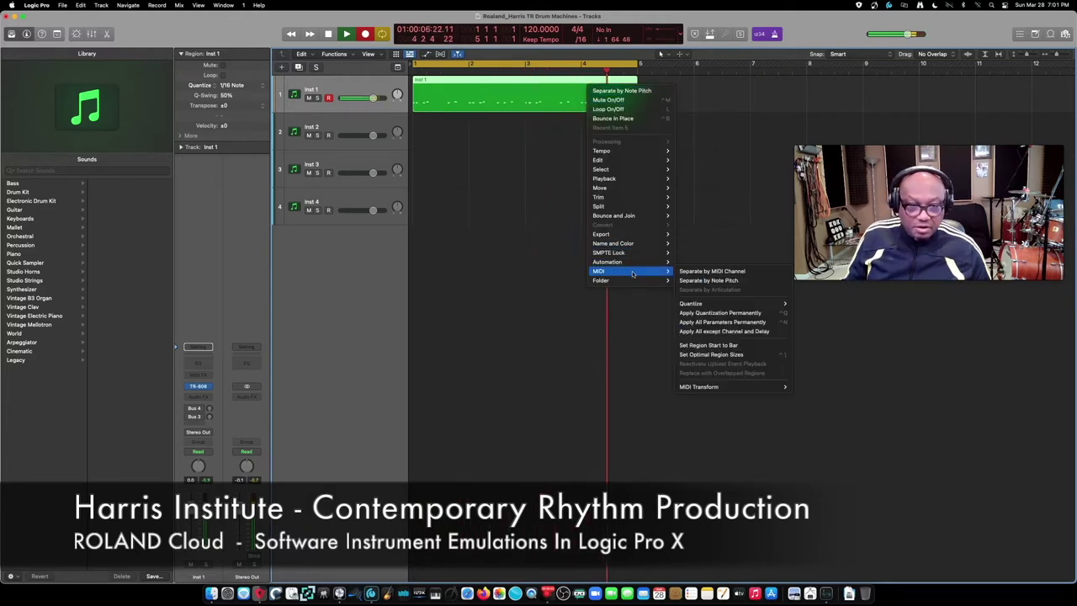
left_click(718, 280)
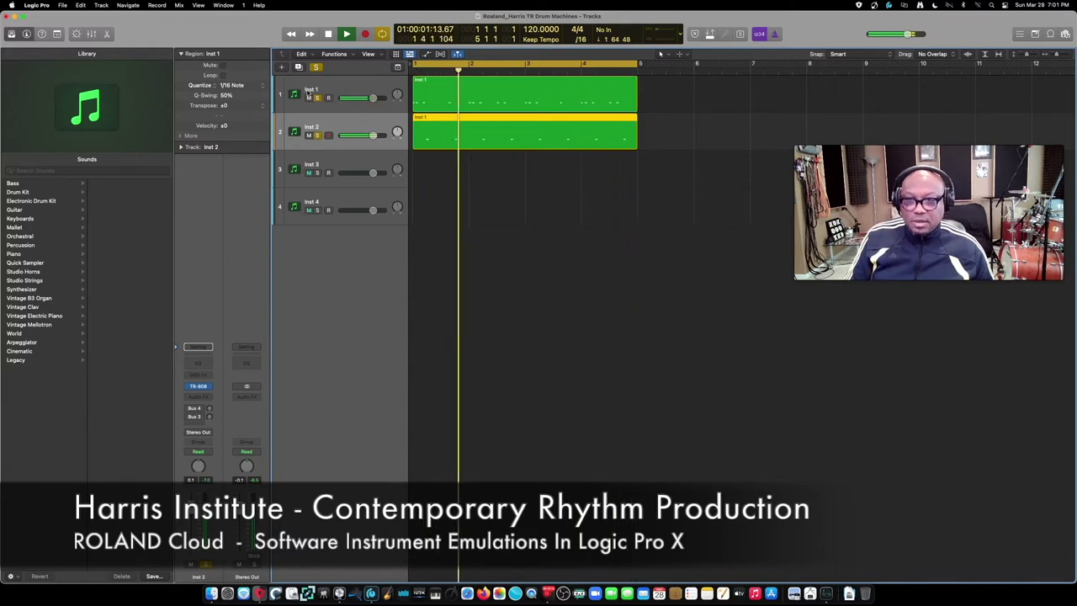
left_click(311, 92)
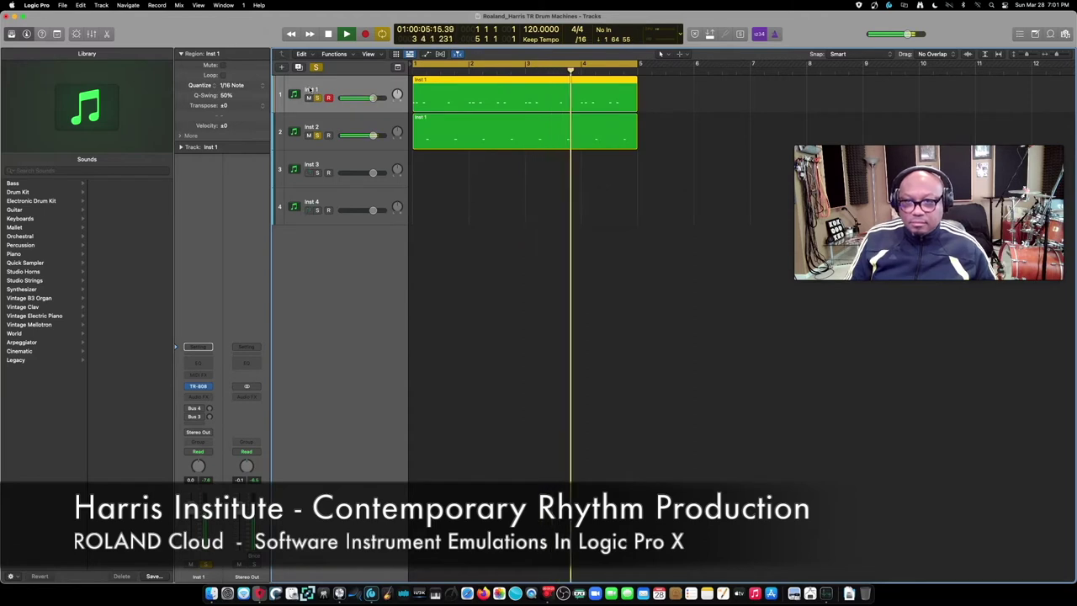
Name the first track and its region 'kick'
double_click(311, 88)
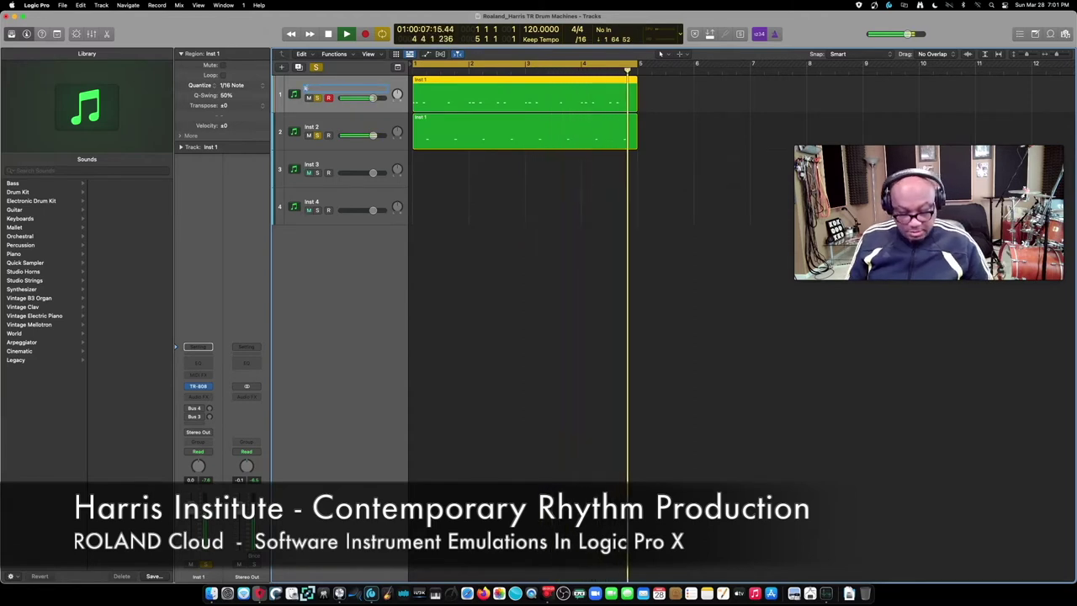
type("kick")
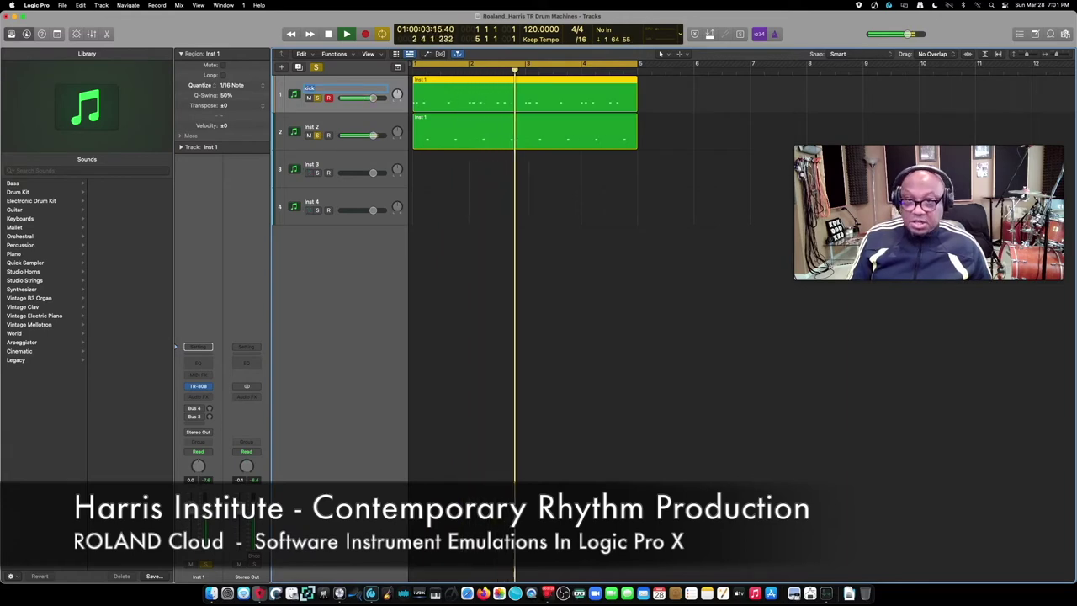
left_click(212, 53)
type("kick")
key("Return")
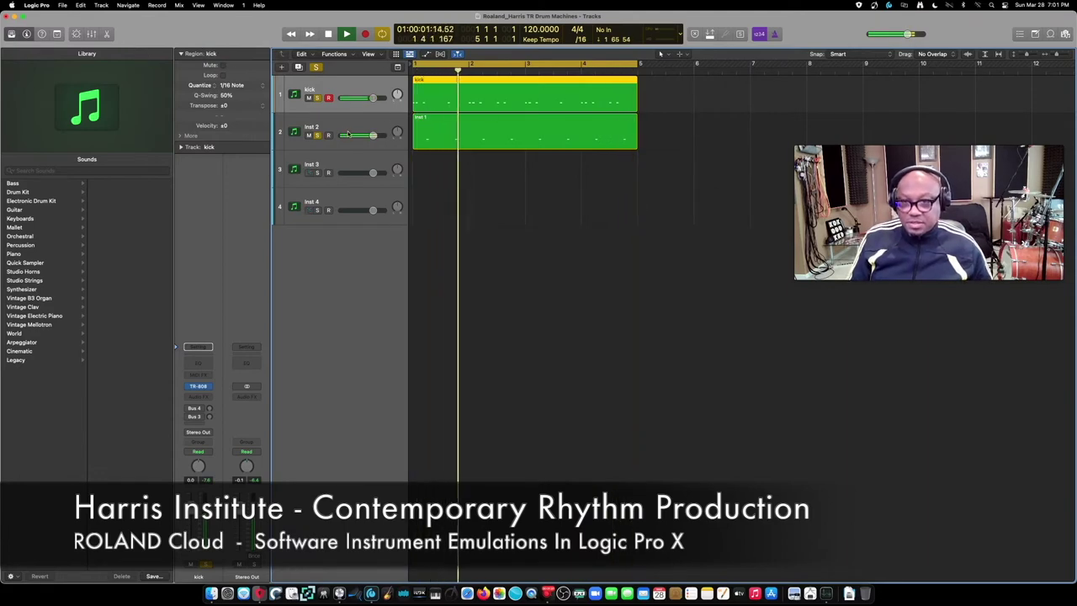
Name the second track and its region 'snare', then turn soloing off
double_click(312, 126)
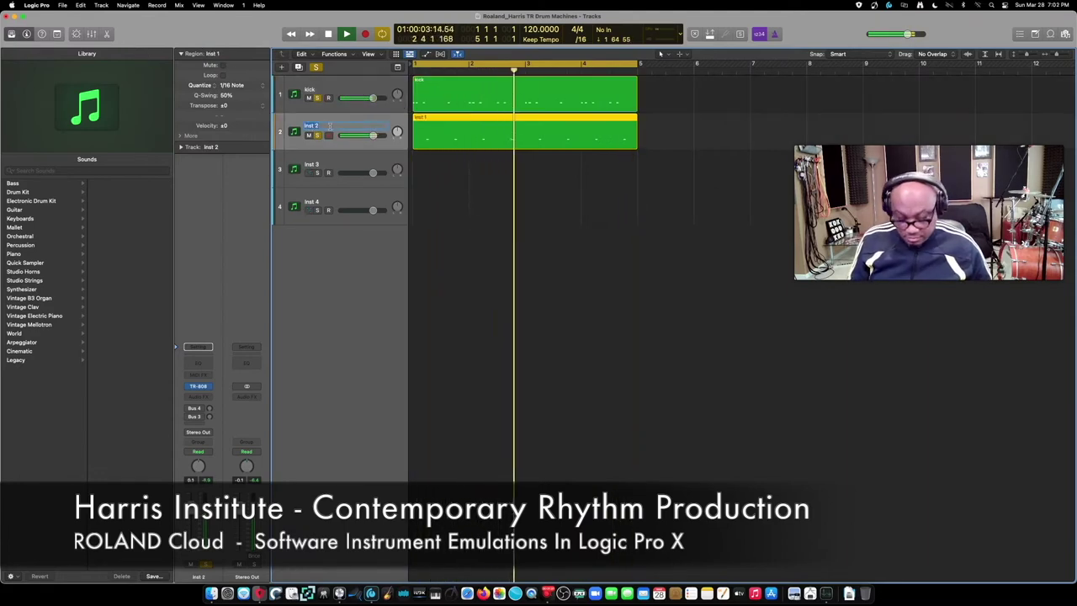
type("snare")
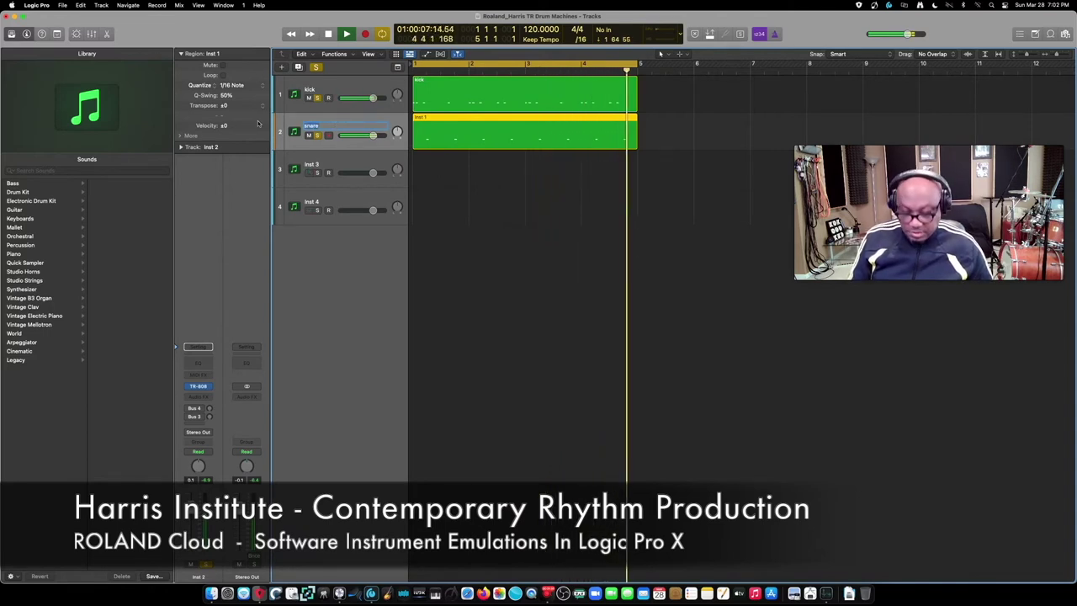
key("Return")
left_click(230, 53)
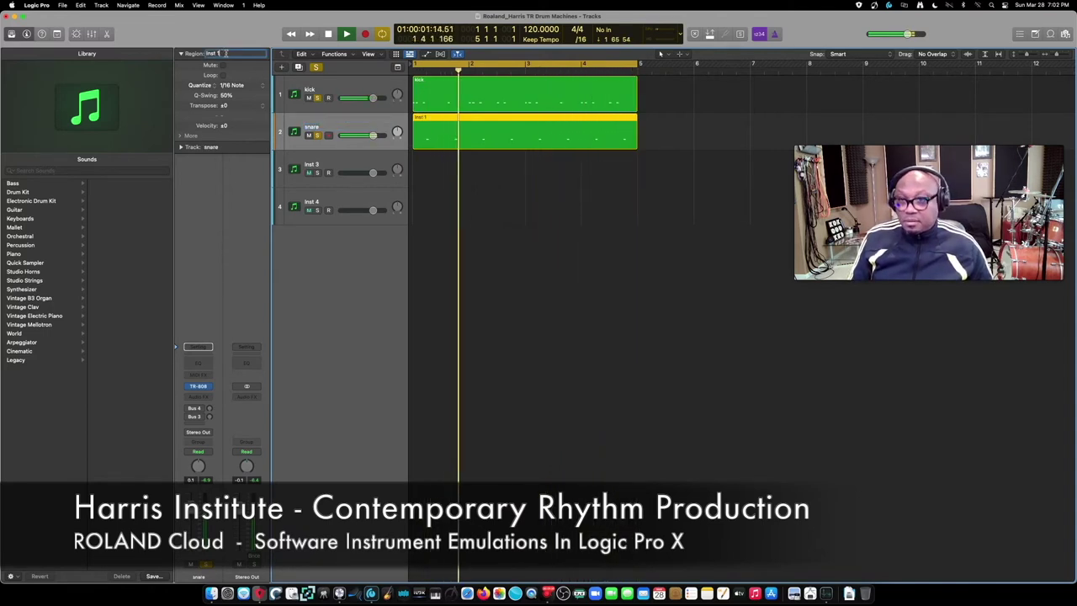
type("snare")
key("Return")
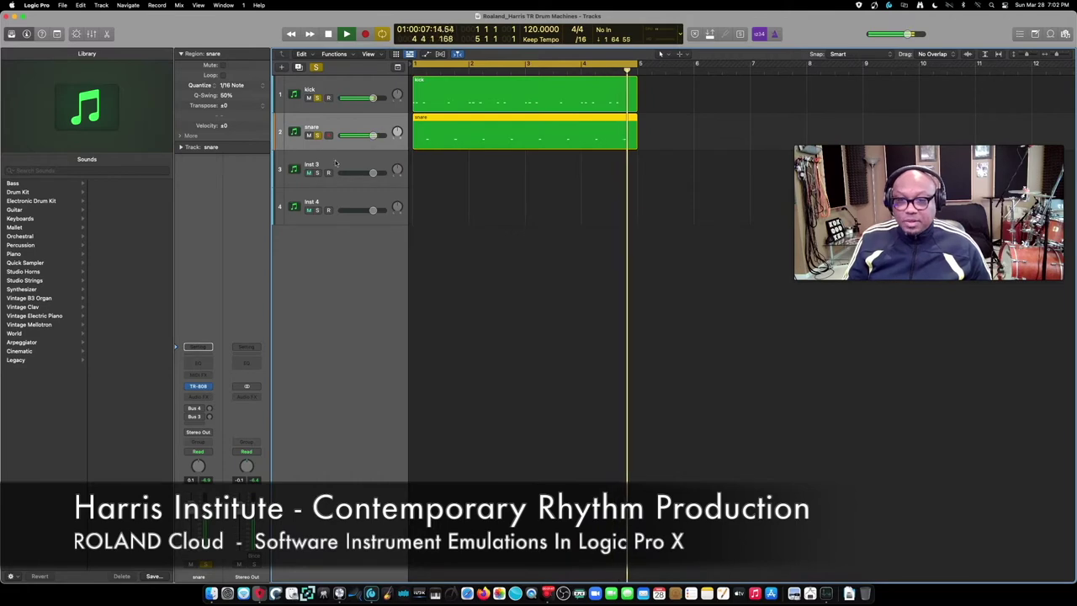
left_click(317, 67)
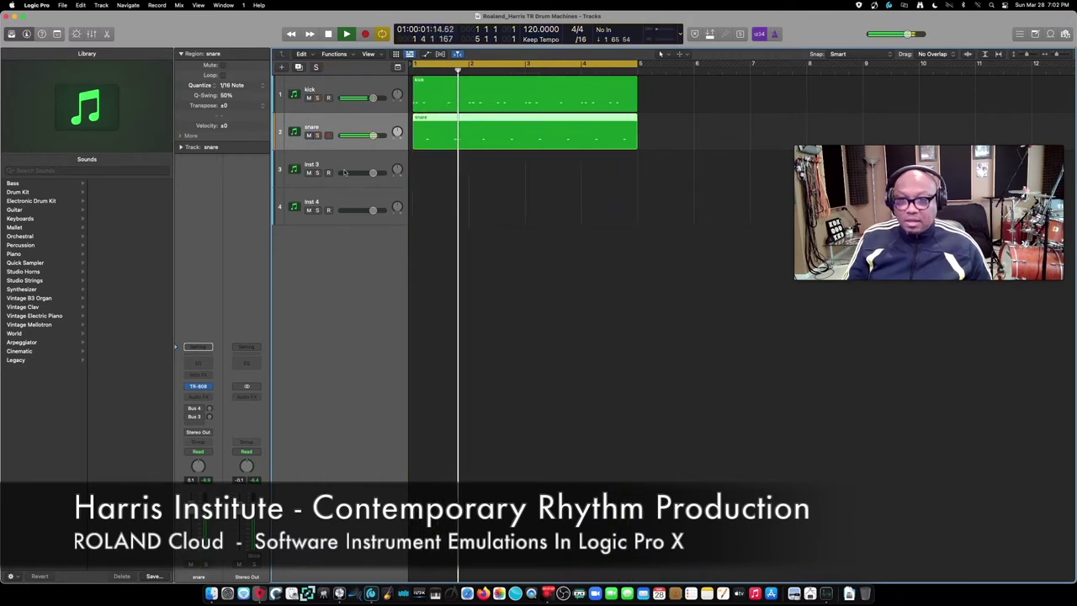
Record a four-bar hi-hat part on Inst 3 and quantize it to 1/16 notes
left_click(330, 162)
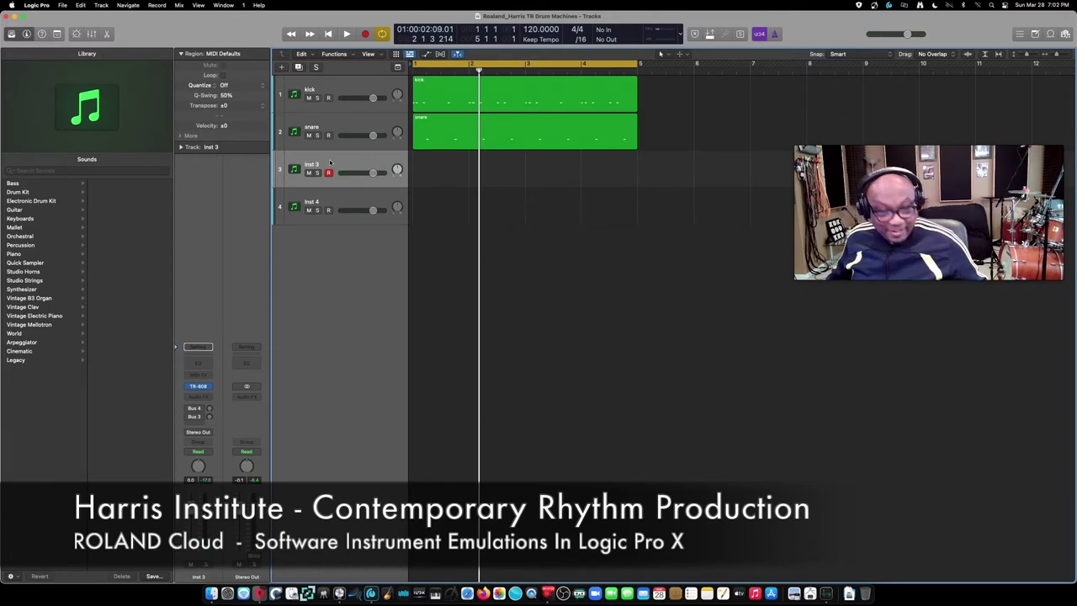
key("Return")
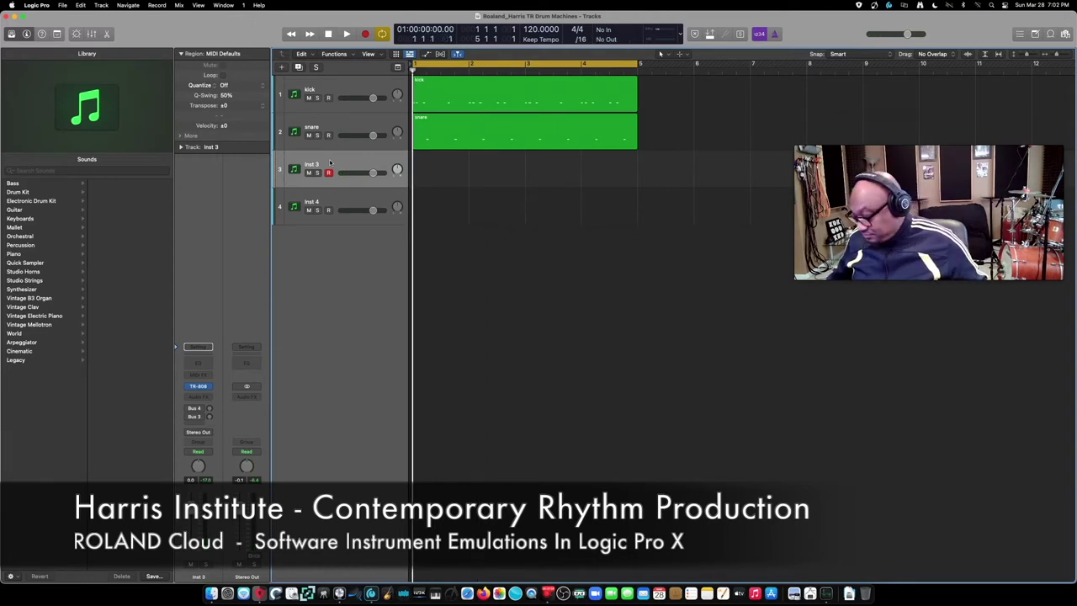
key("r")
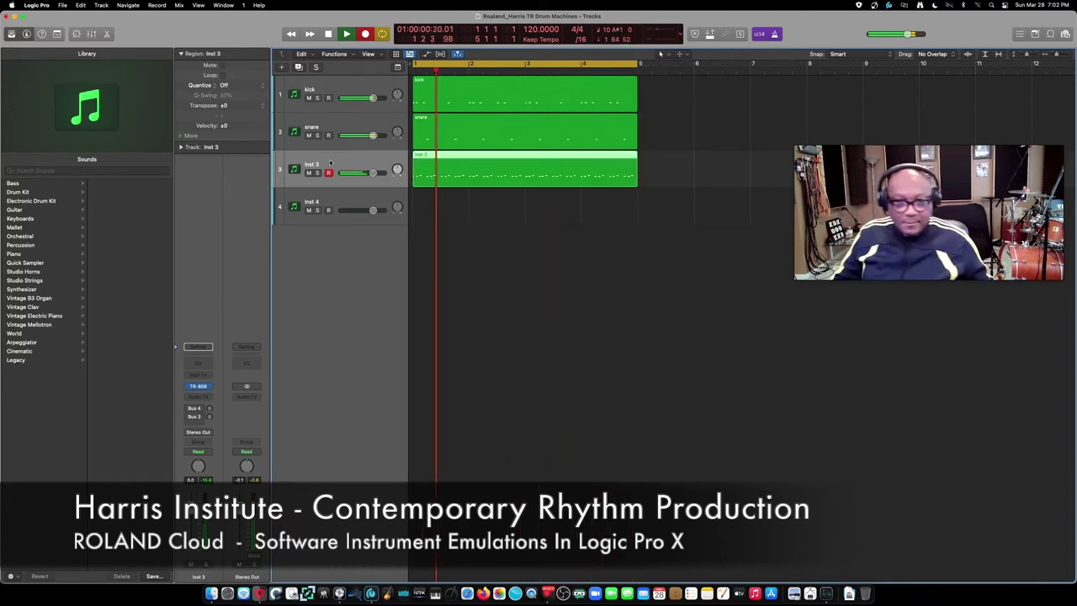
left_click(258, 85)
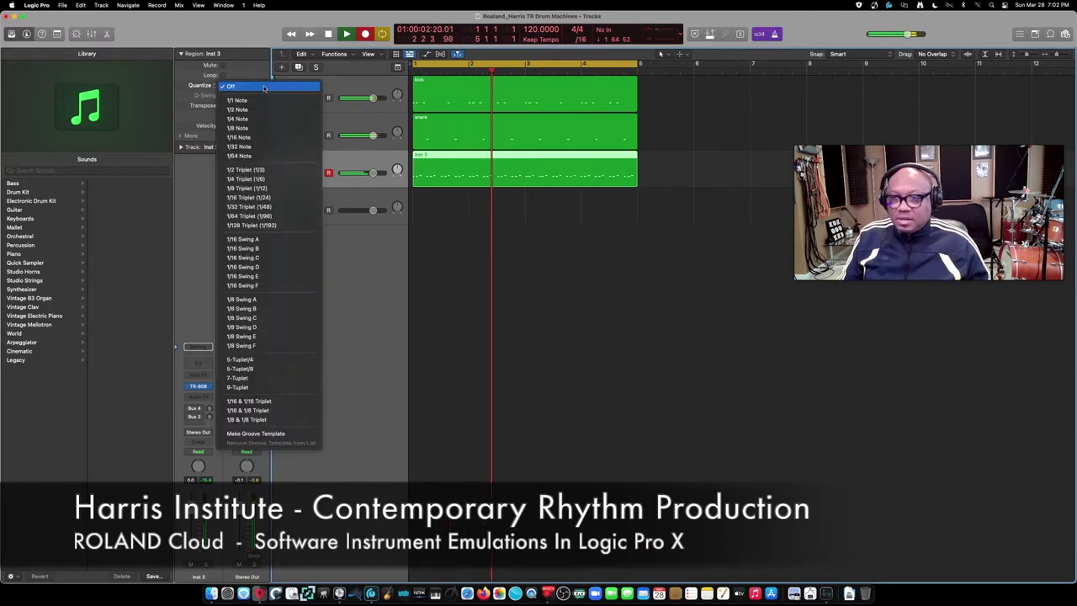
left_click(262, 137)
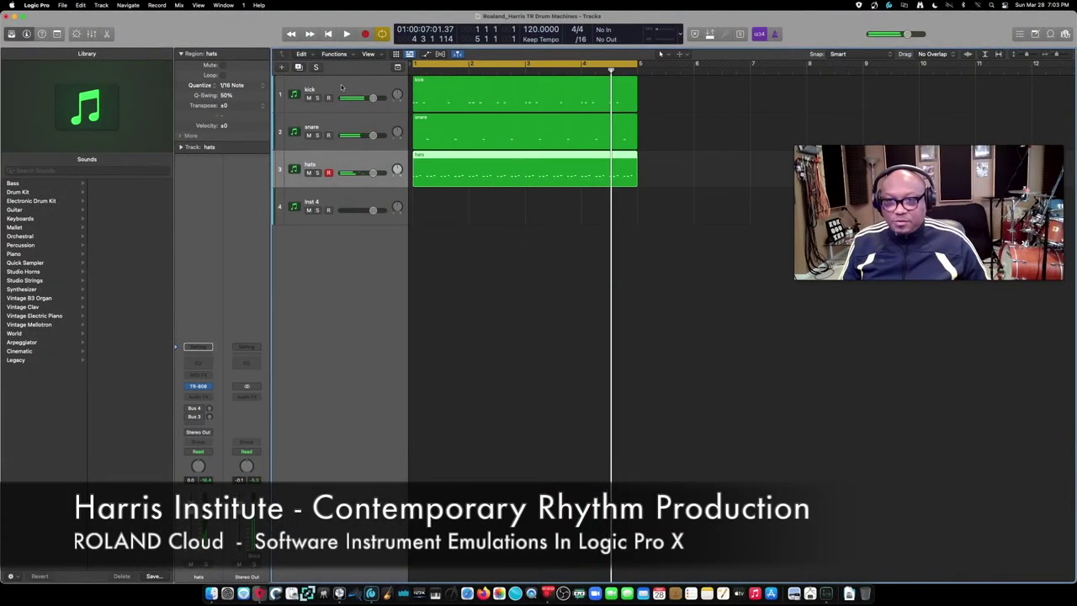
left_click(342, 88)
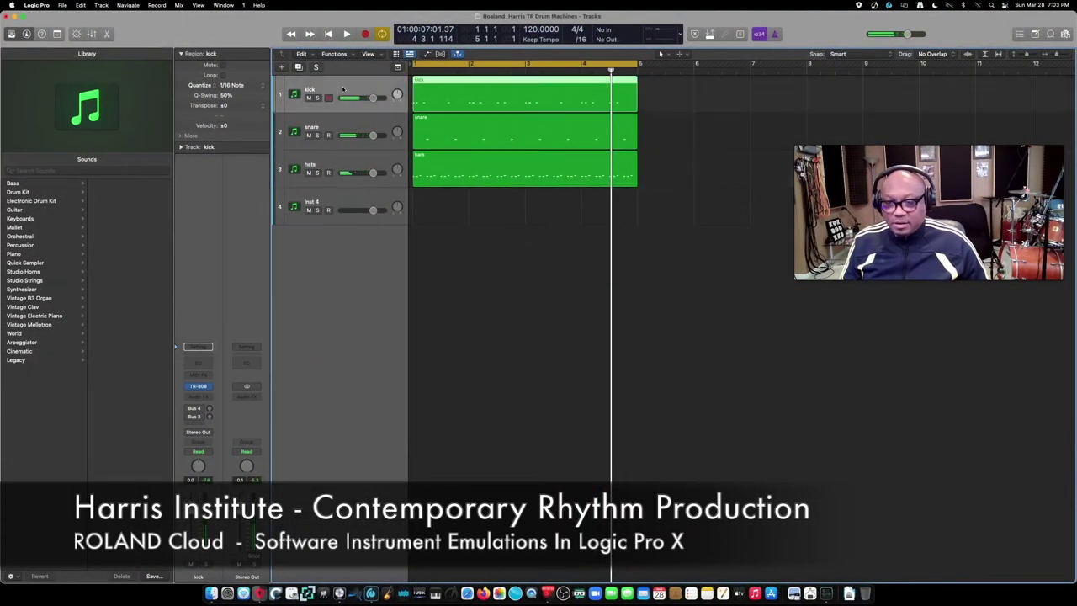
Load the Roland TR-909 in stereo on Inst 4 from the Recent instruments list
left_click(354, 200)
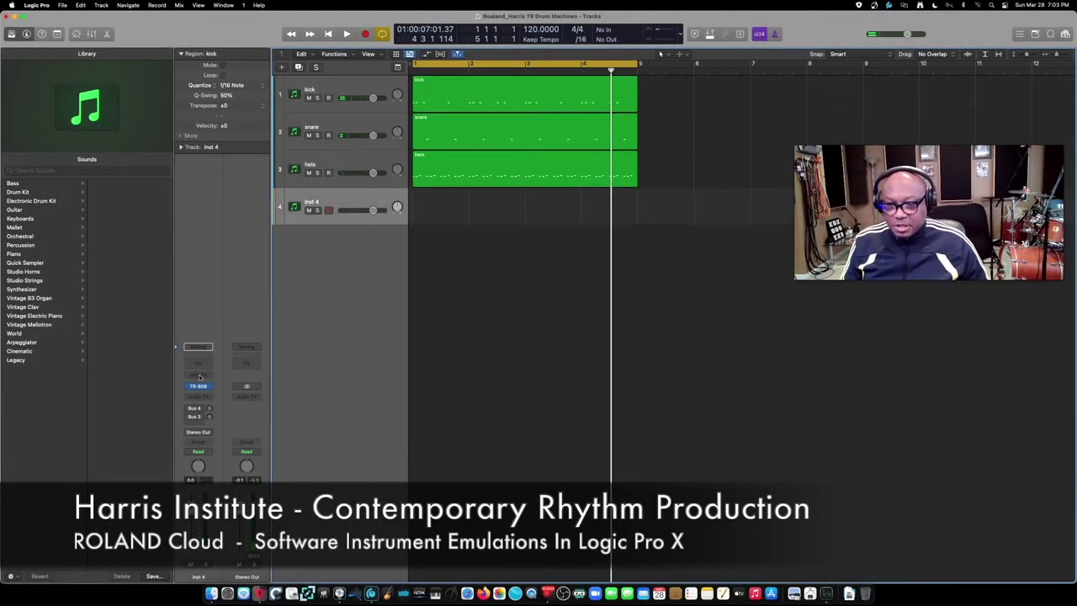
left_click(209, 386)
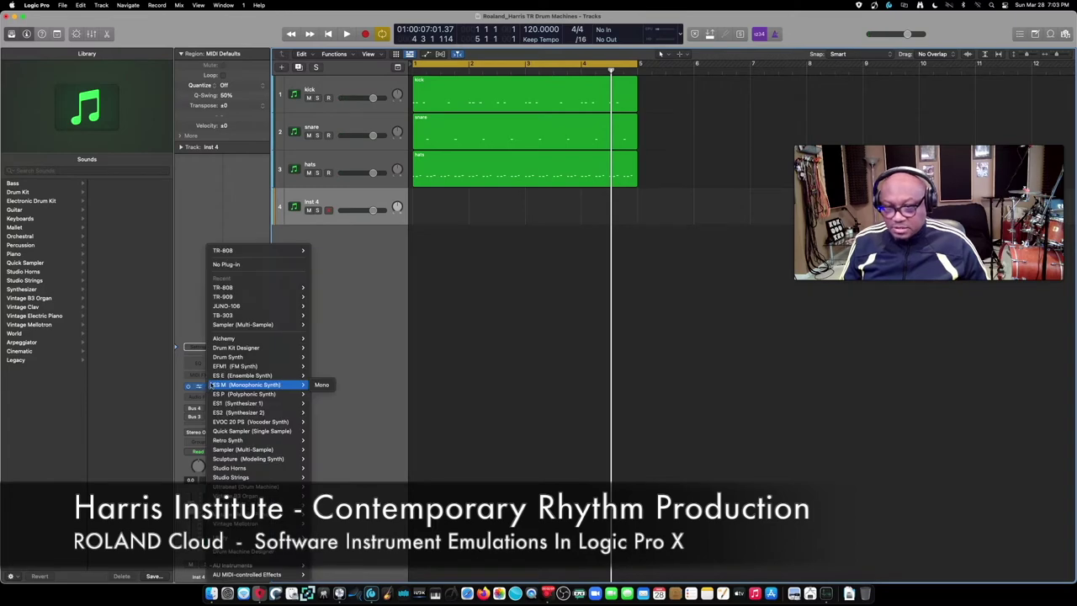
mouse_move(270, 297)
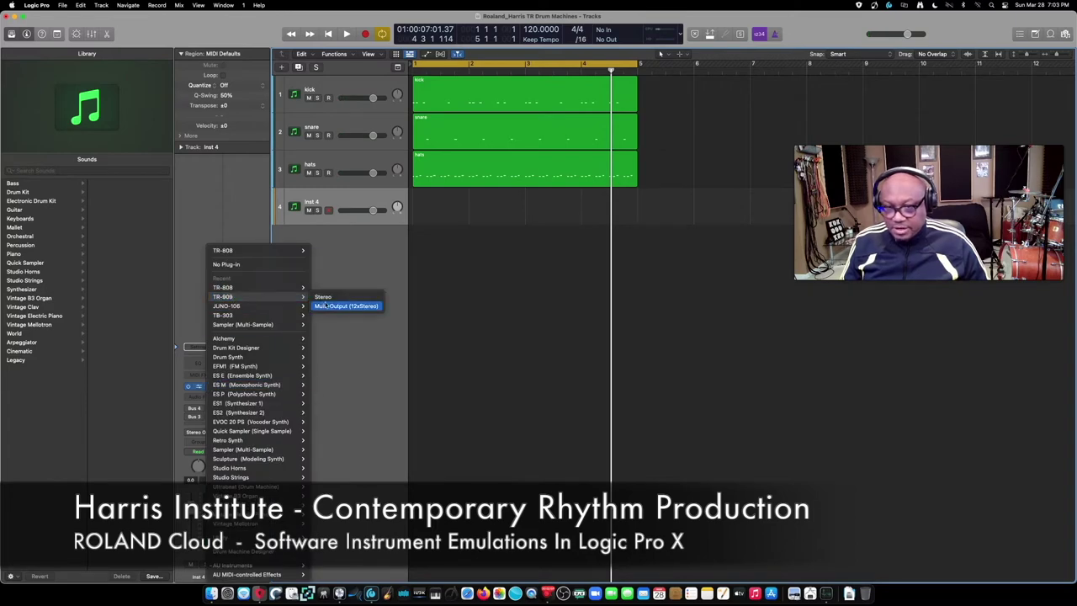
left_click(324, 298)
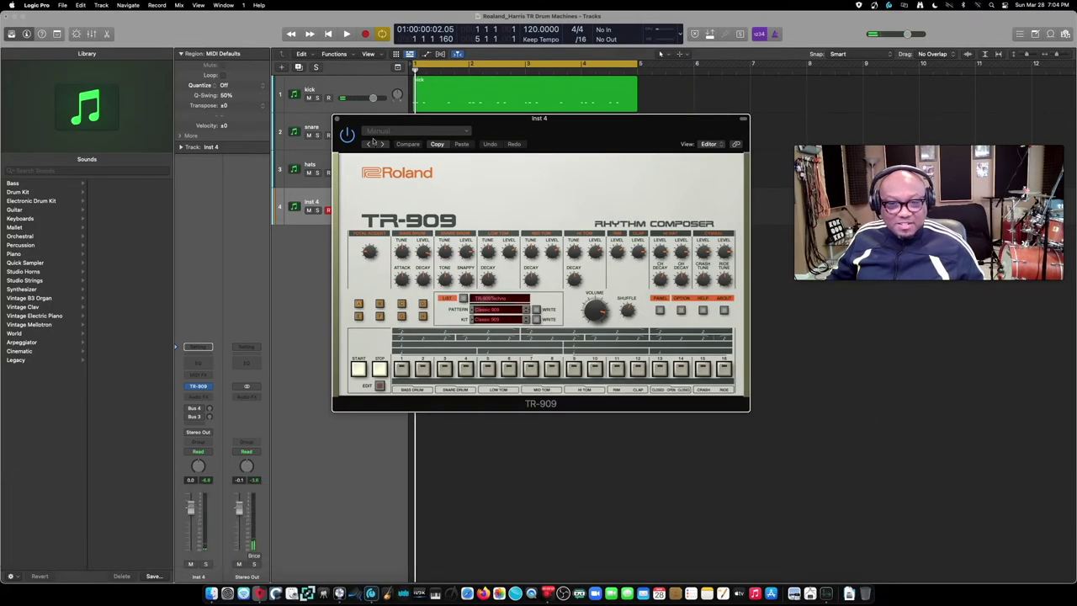
Play the project, quantize the Inst 4 region to 1/16 notes, and lower Inst 4's volume
left_click_drag(407, 121, 648, 294)
key("space")
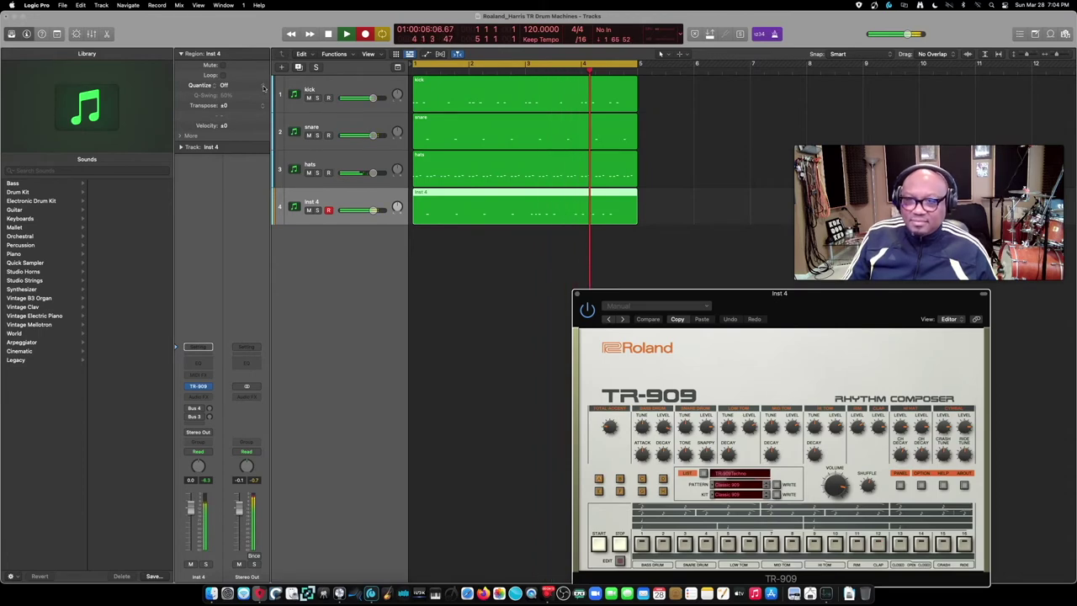
left_click(264, 87)
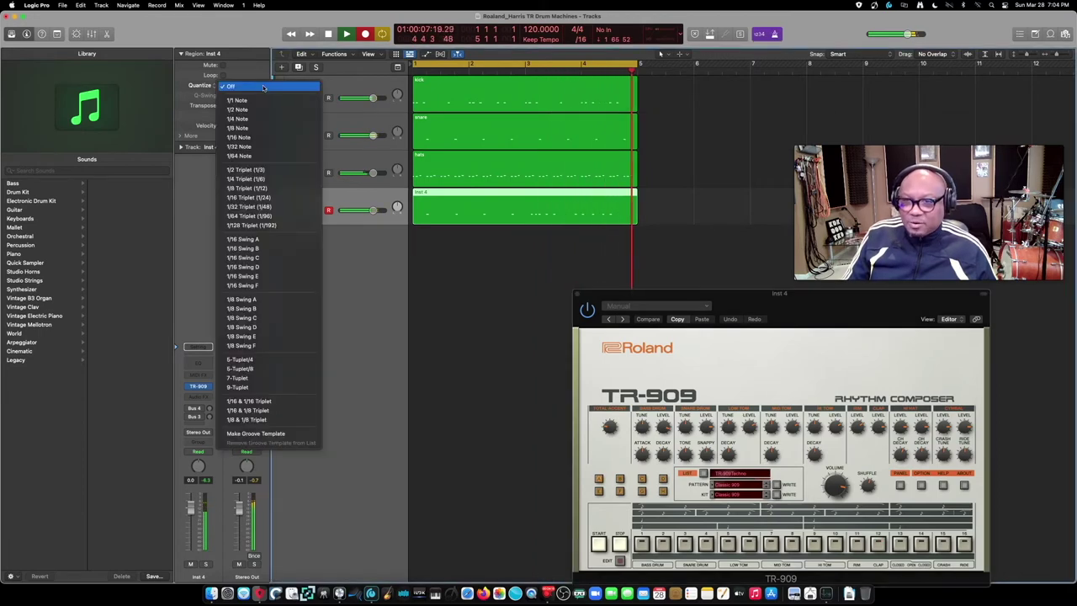
left_click(267, 138)
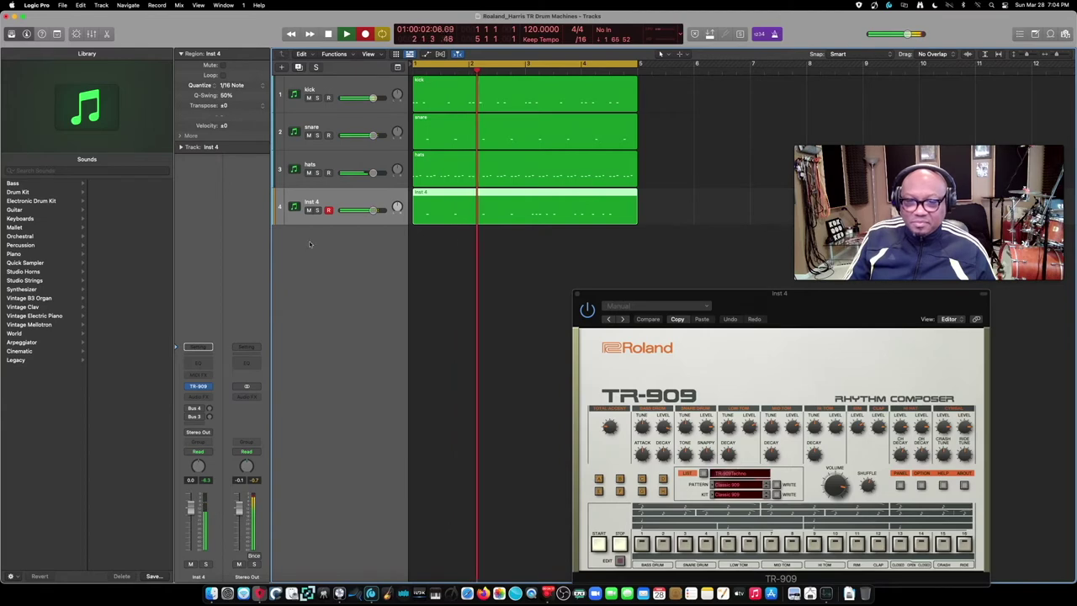
left_click_drag(373, 210, 357, 210)
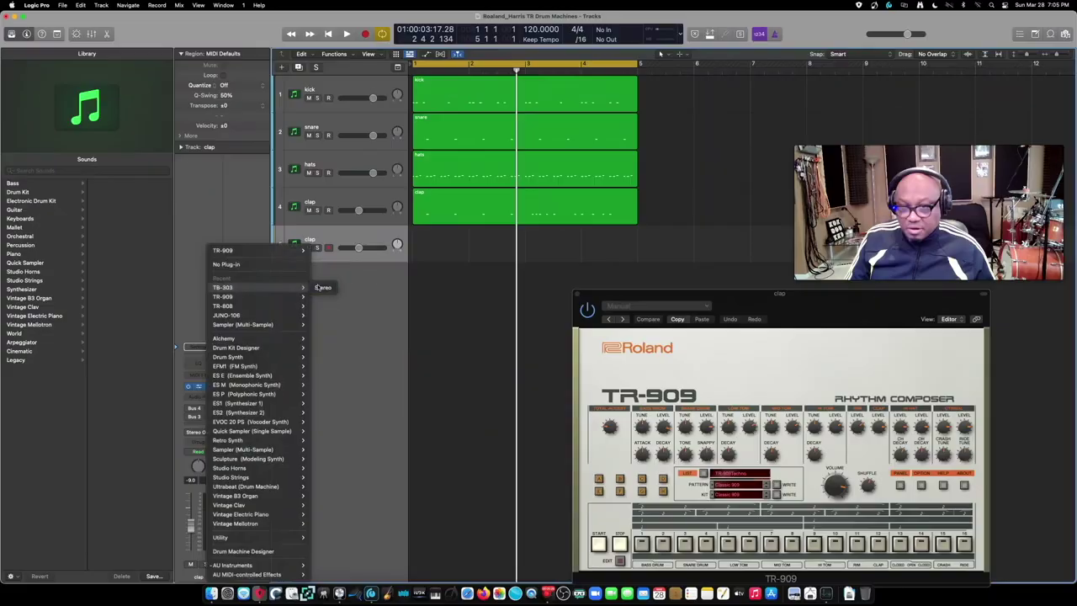
Load the TB-303 on the new fifth track and close its plug-in window
left_click(324, 284)
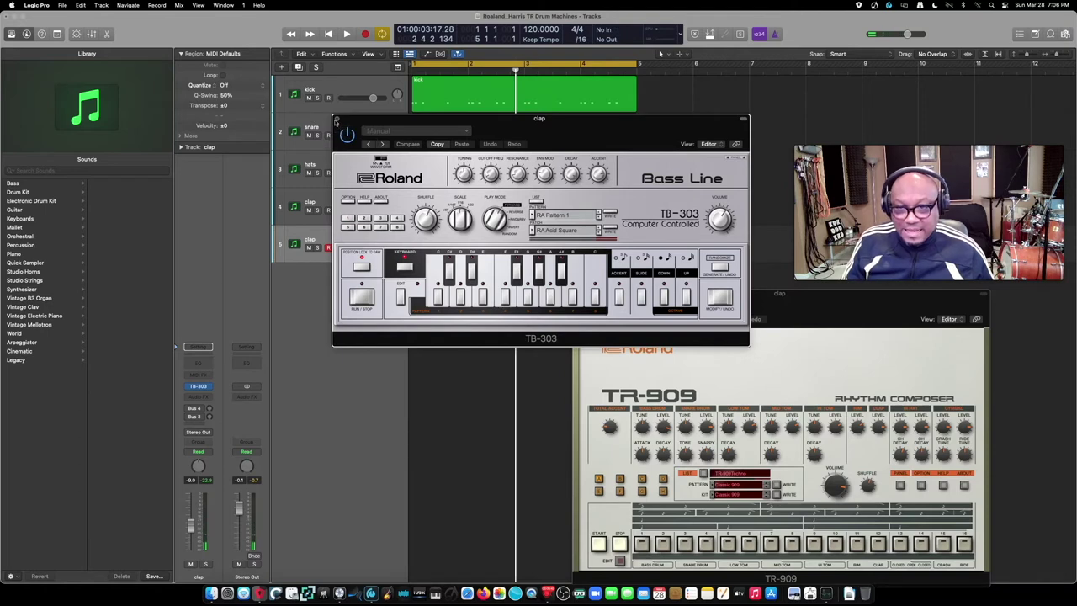
left_click(337, 121)
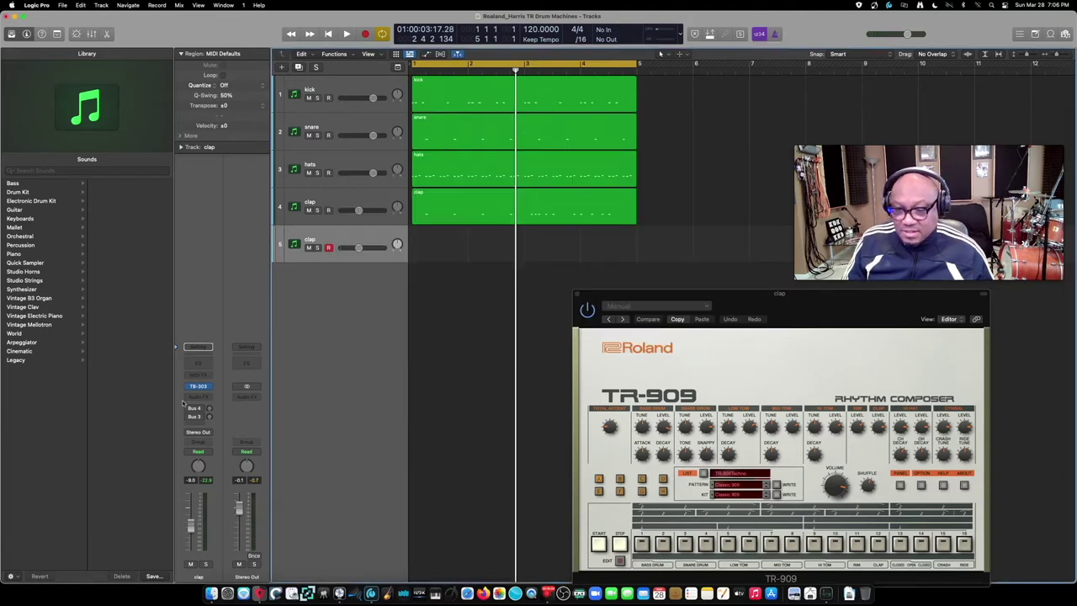
Load the Roland Cloud SH-101 in stereo on track 5
left_click(210, 385)
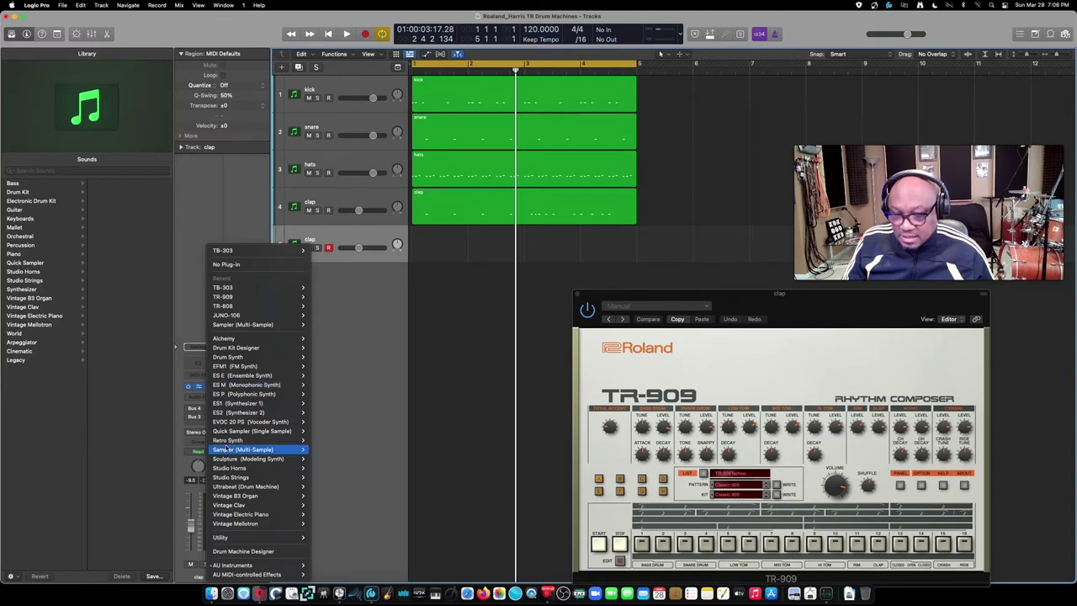
mouse_move(232, 565)
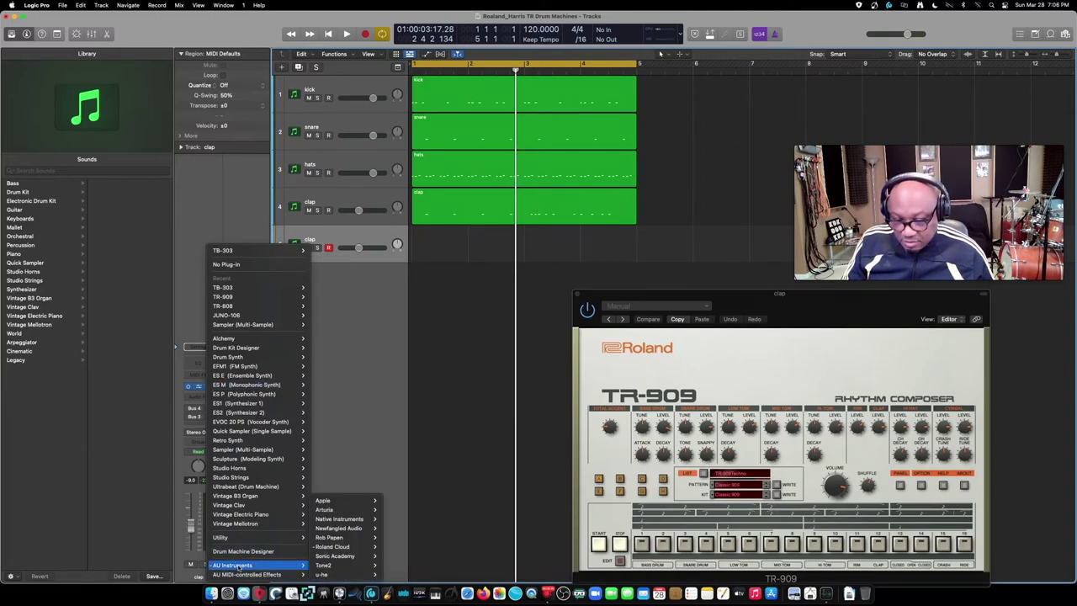
mouse_move(326, 548)
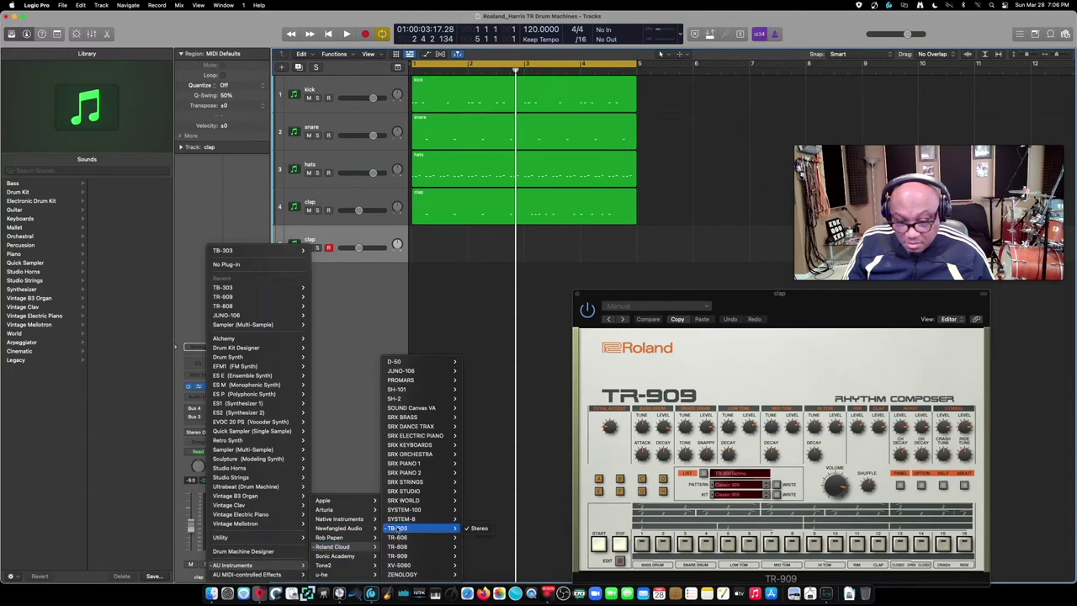
mouse_move(431, 393)
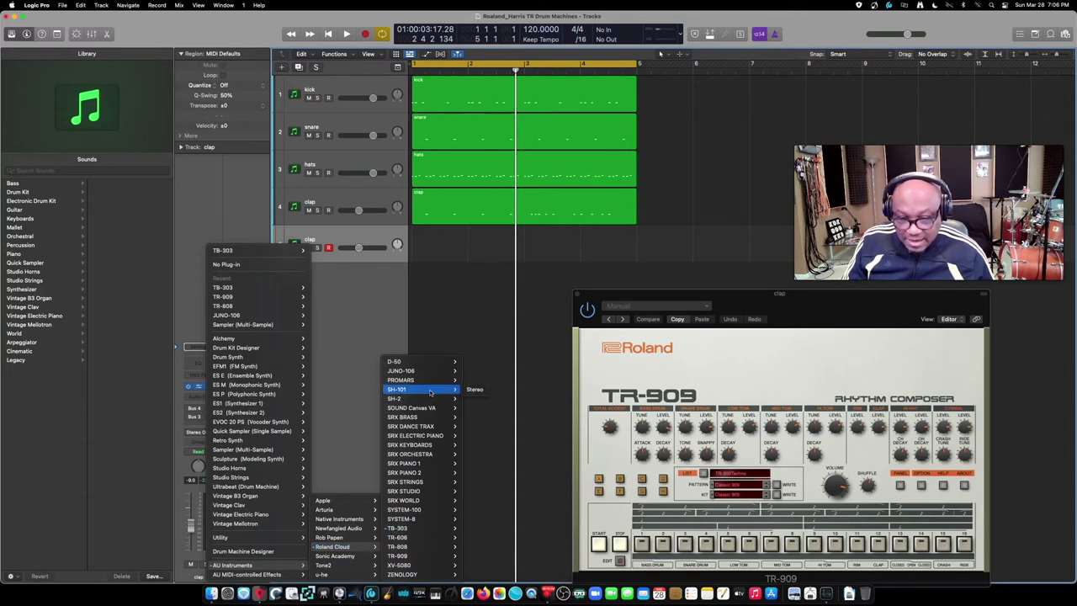
left_click(476, 390)
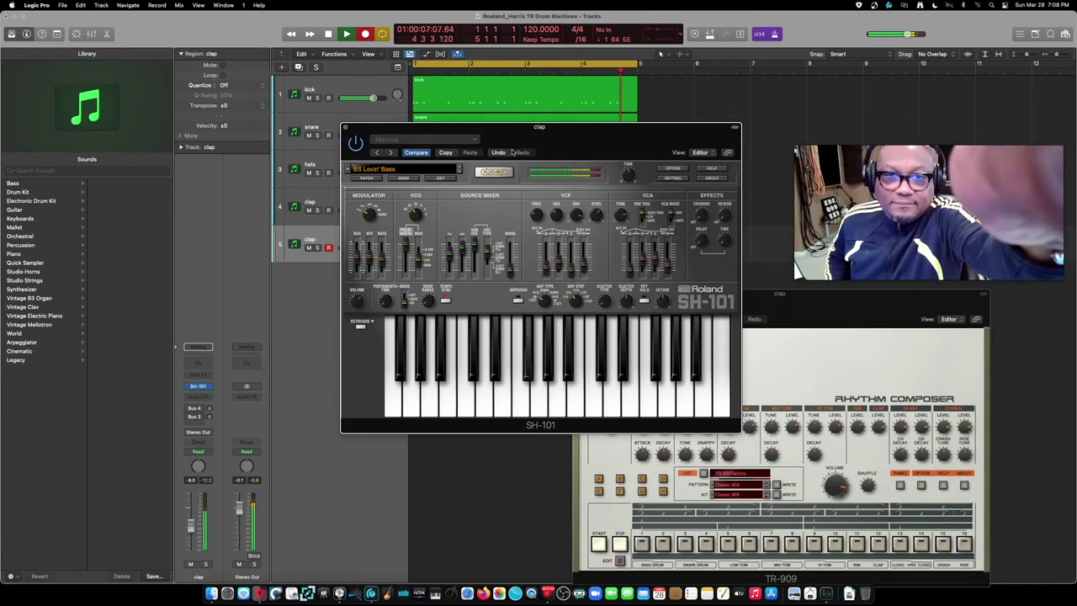
Stop playback and rename track 5 'bs lovin bass'
key("space")
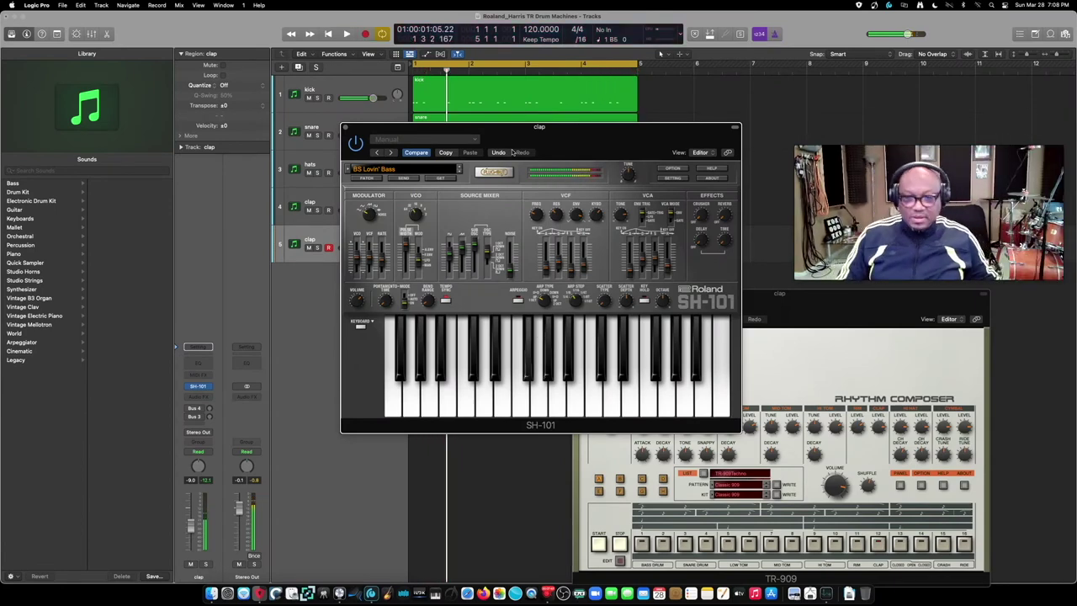
left_click_drag(368, 124, 649, 271)
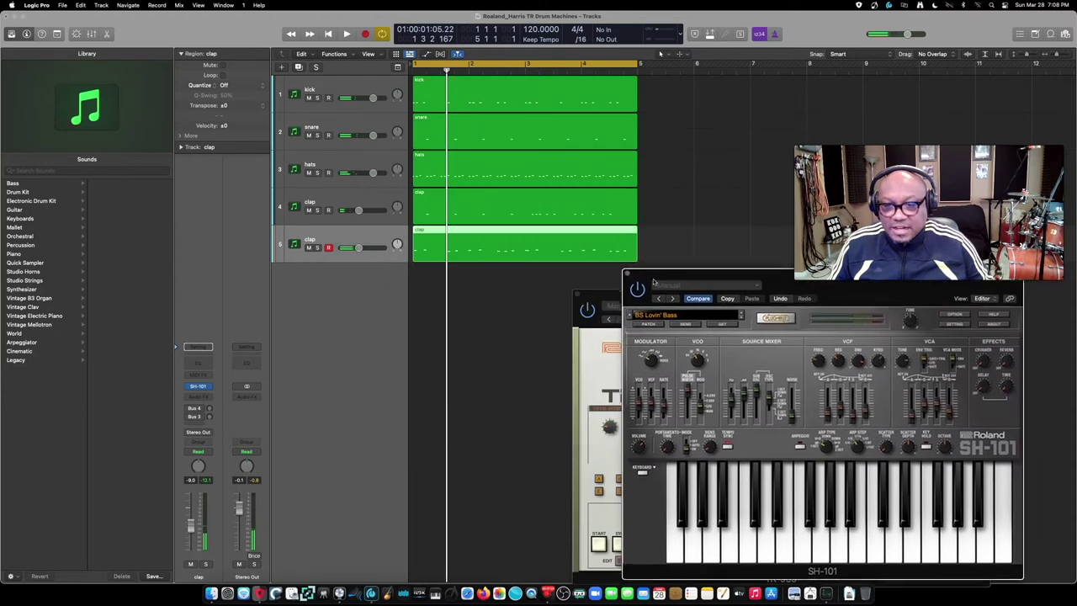
double_click(309, 239)
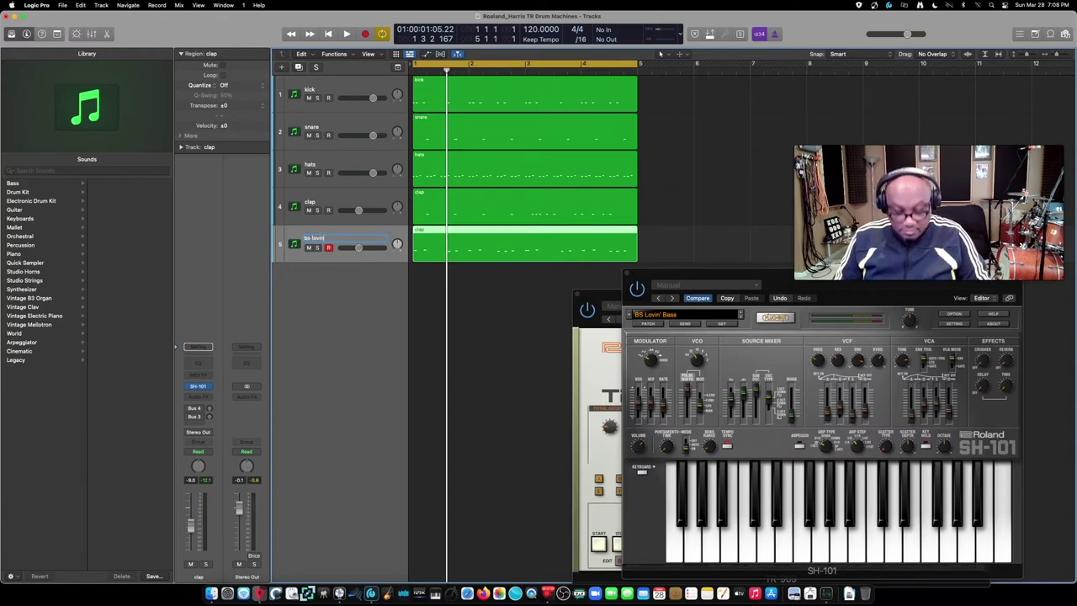
scroll(522, 168, "right", 1)
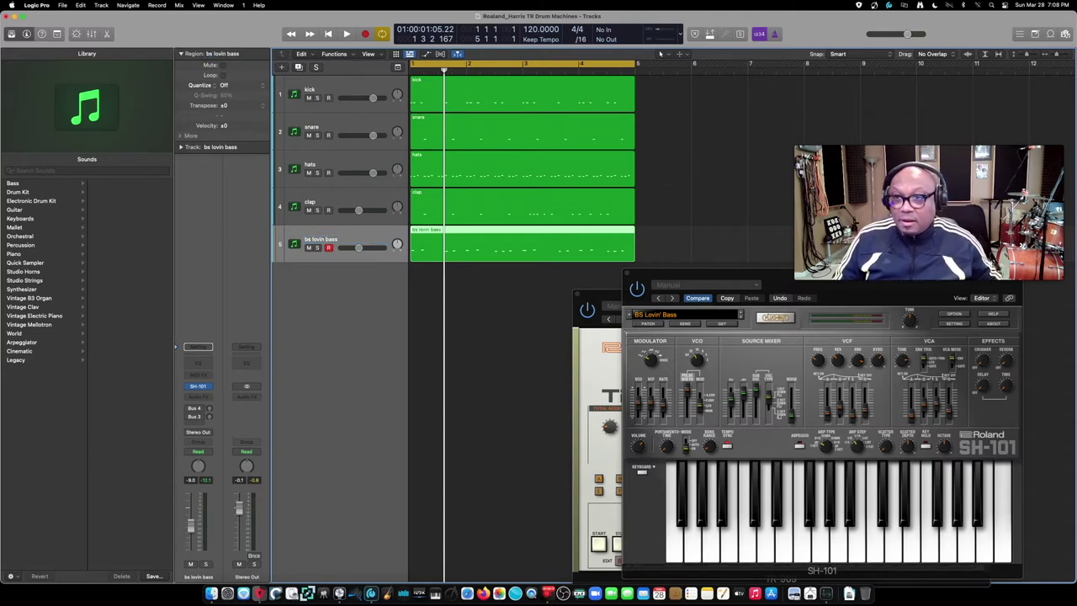
Quantize the bs lovin bass region to 1/16 notes and play it back with the drums
left_click(264, 88)
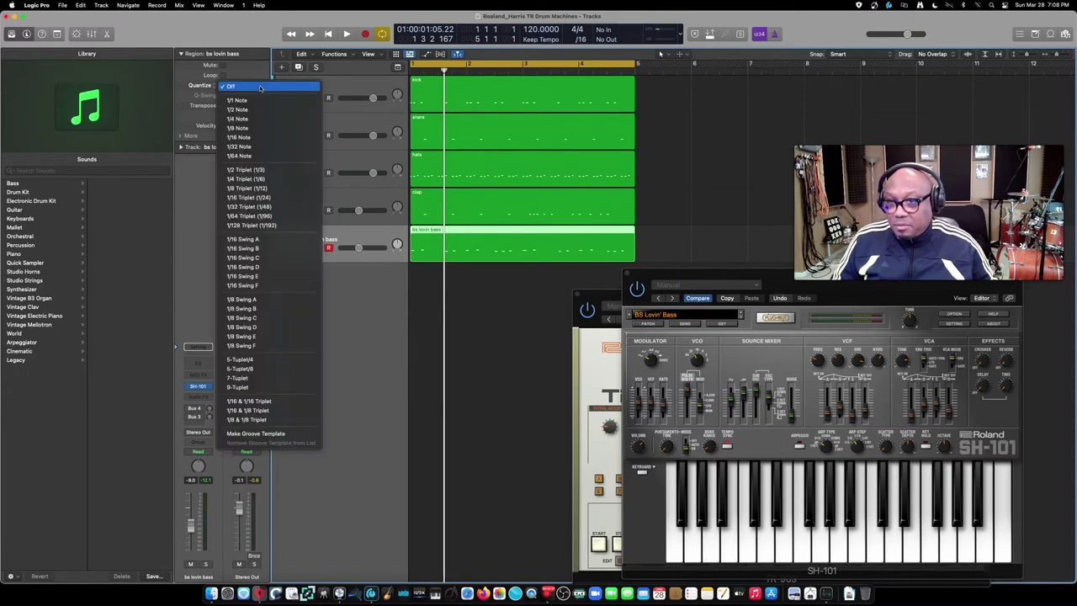
left_click(263, 136)
key("space")
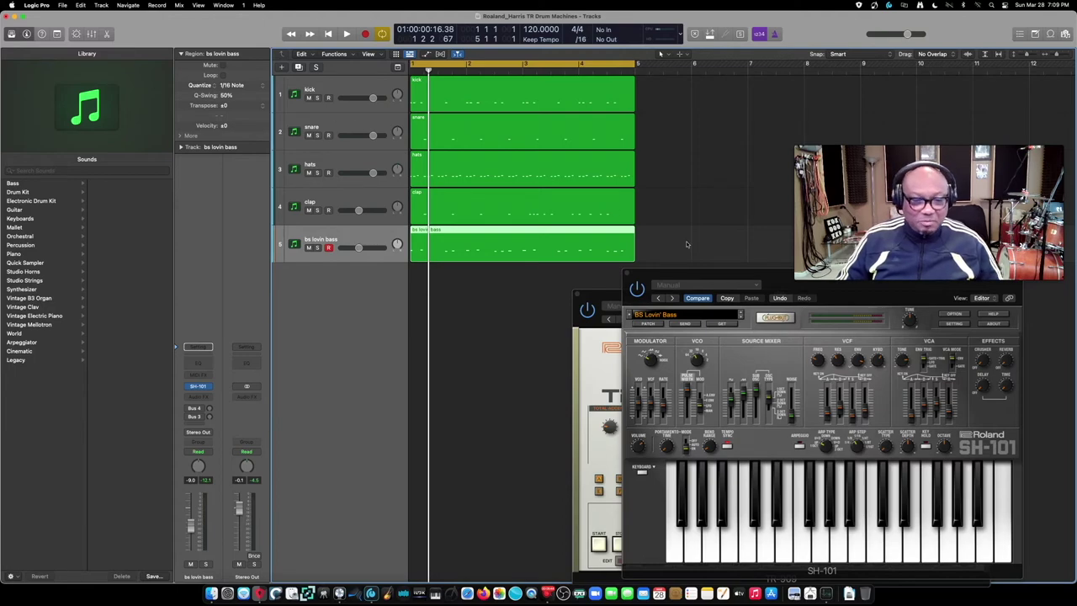
left_click_drag(669, 274, 149, 283)
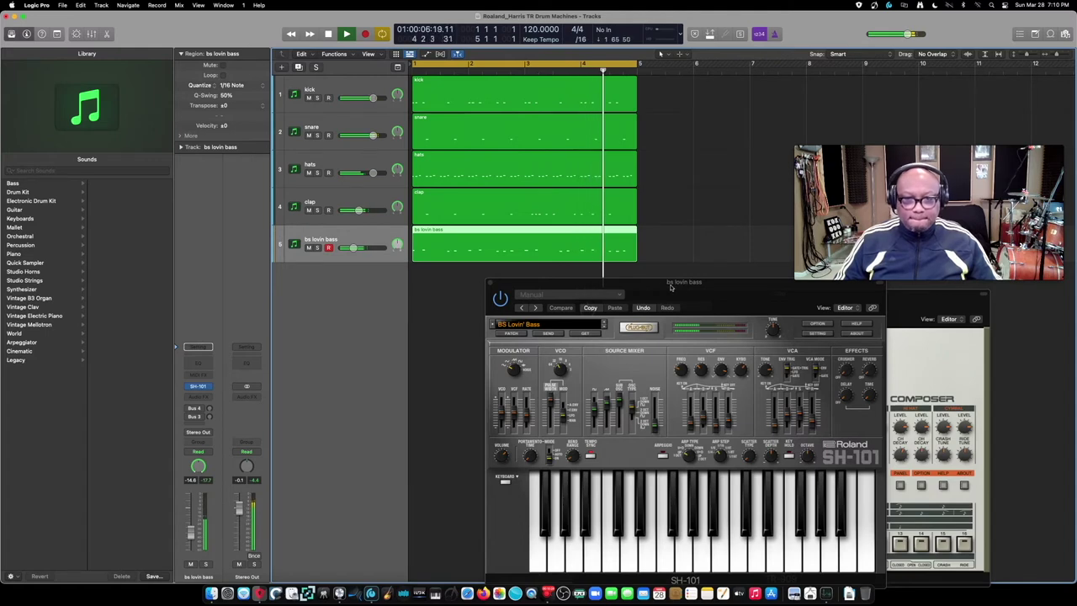
Solo the clap track and replace the SH-101 window with the clap's TR-909 window
left_click(363, 199)
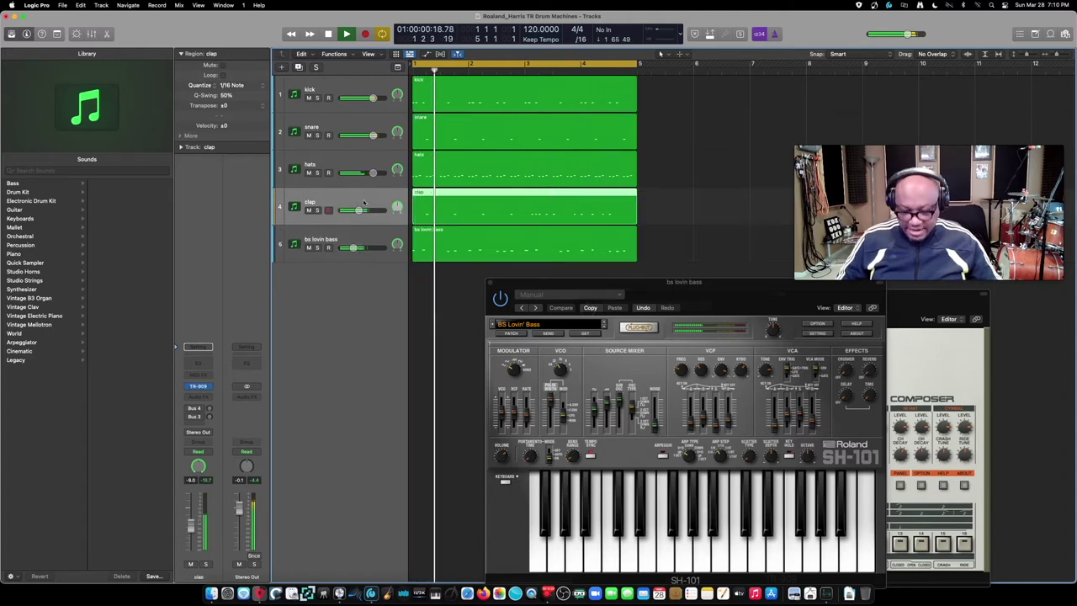
key("s")
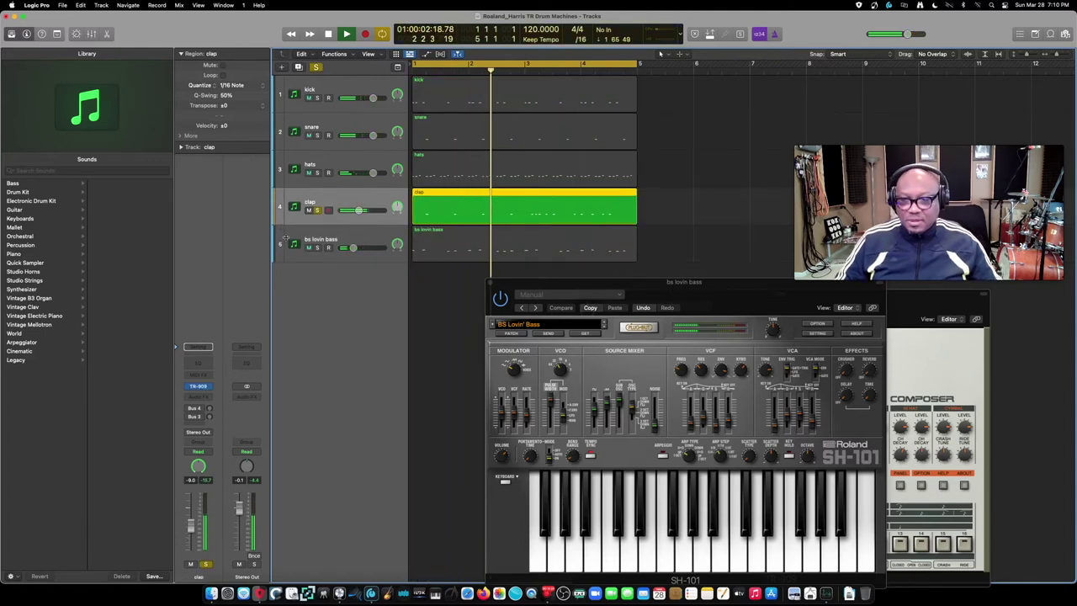
left_click(202, 388)
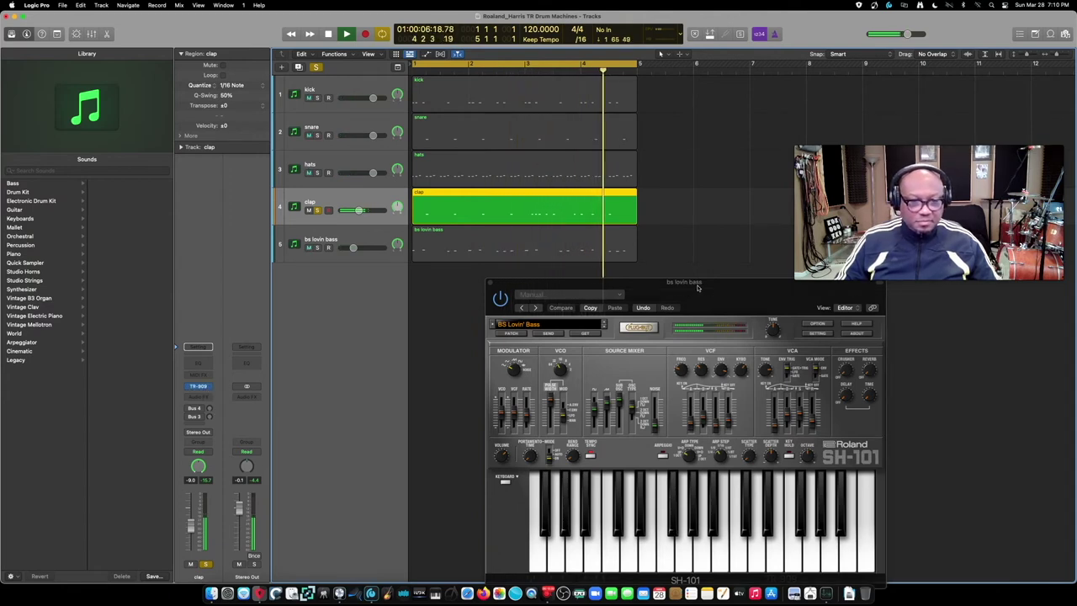
left_click_drag(633, 286, 582, 282)
left_click(440, 280)
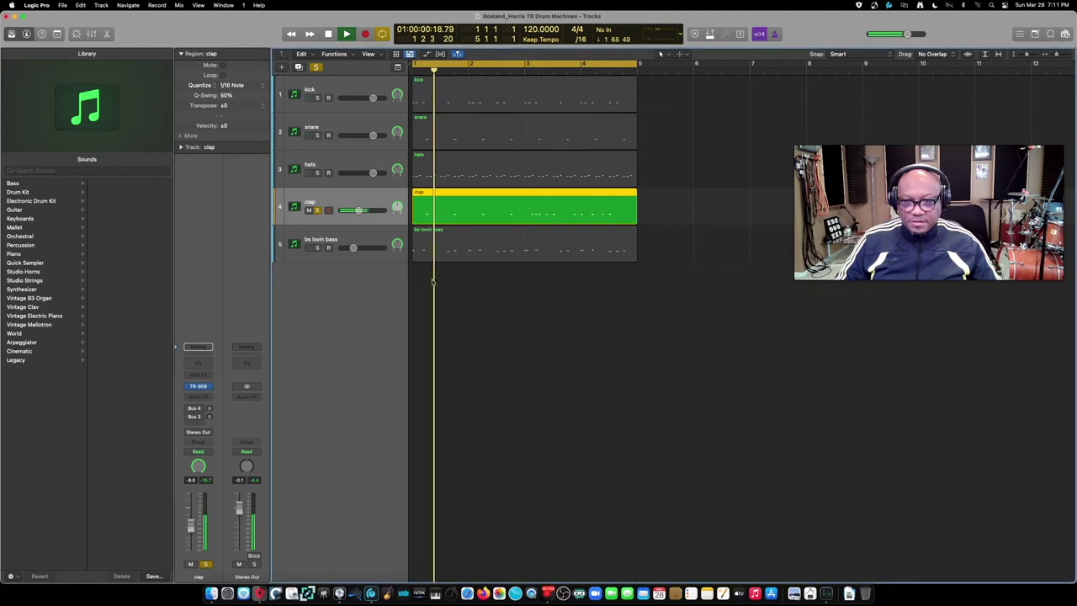
left_click(200, 387)
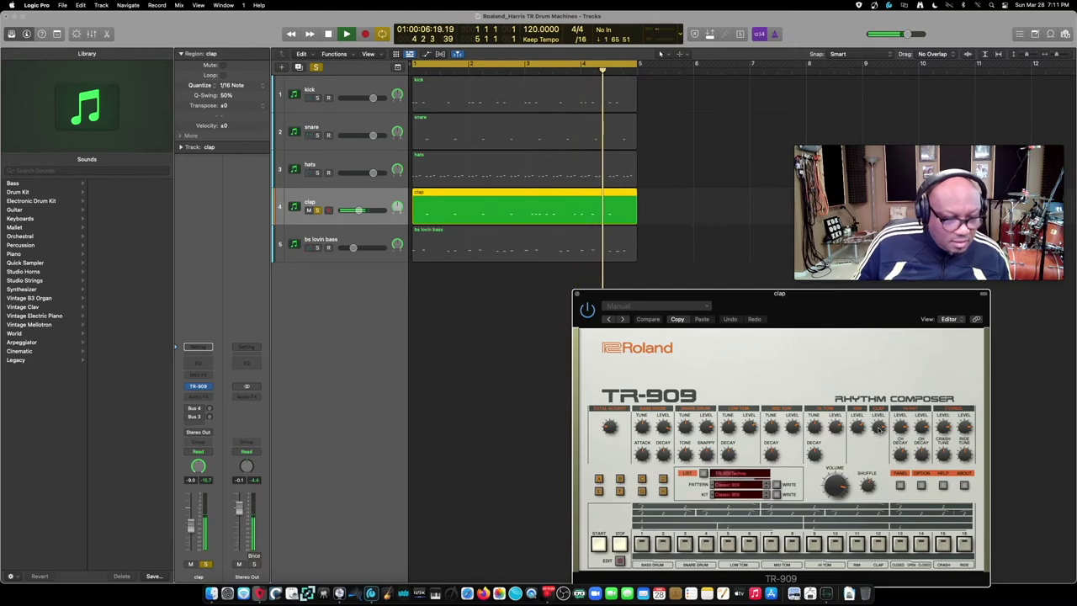
Lower the TR-909 clap level and set hats to -3 dB, then clear all solos
left_click_drag(880, 430, 878, 428)
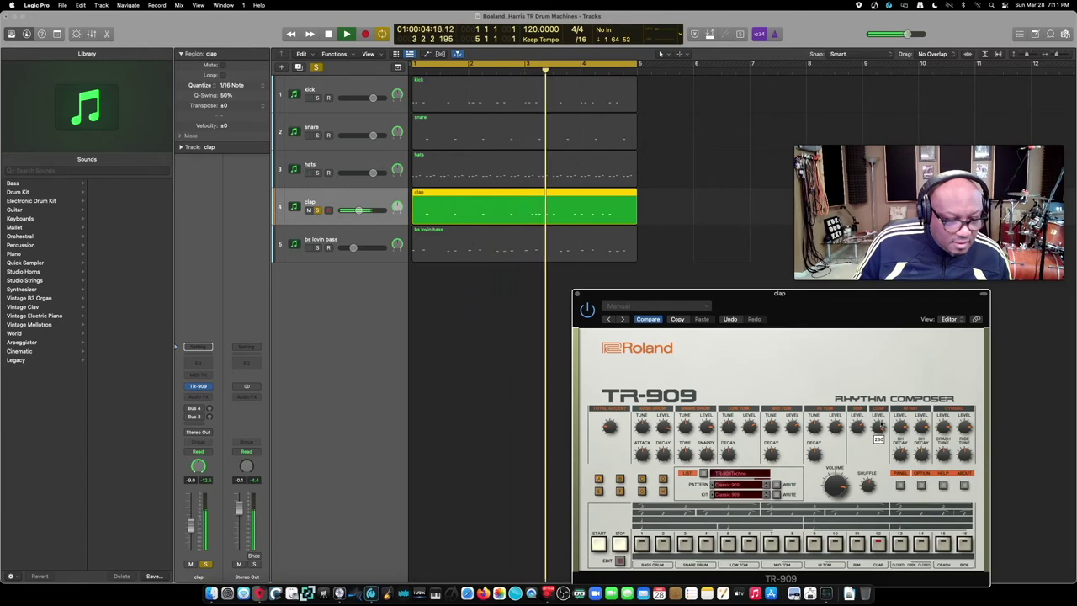
left_click_drag(878, 427, 878, 434)
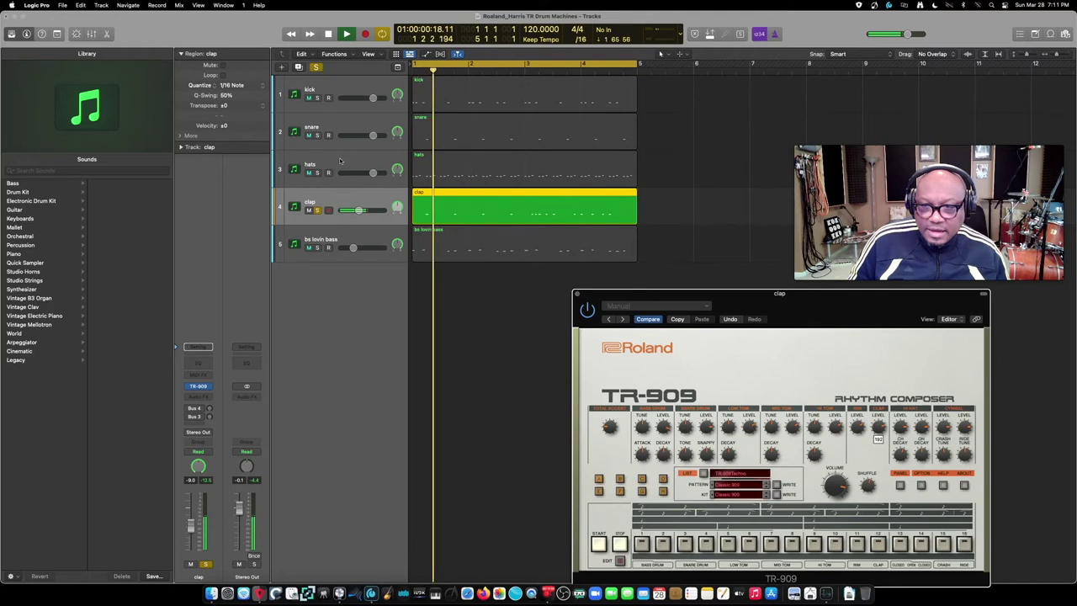
left_click(340, 160)
left_click(318, 173)
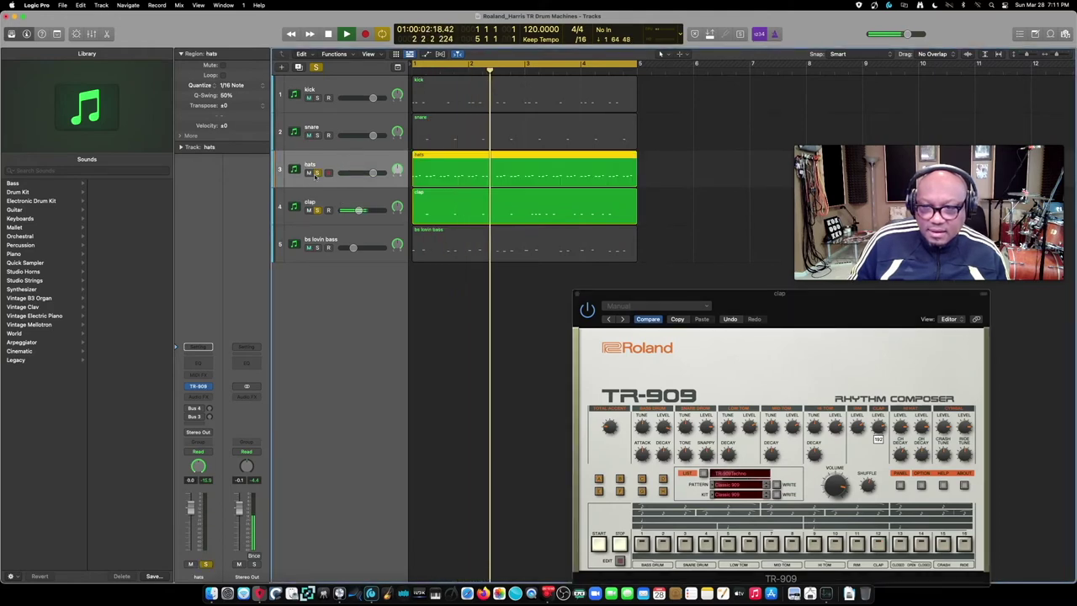
left_click_drag(373, 173, 363, 175)
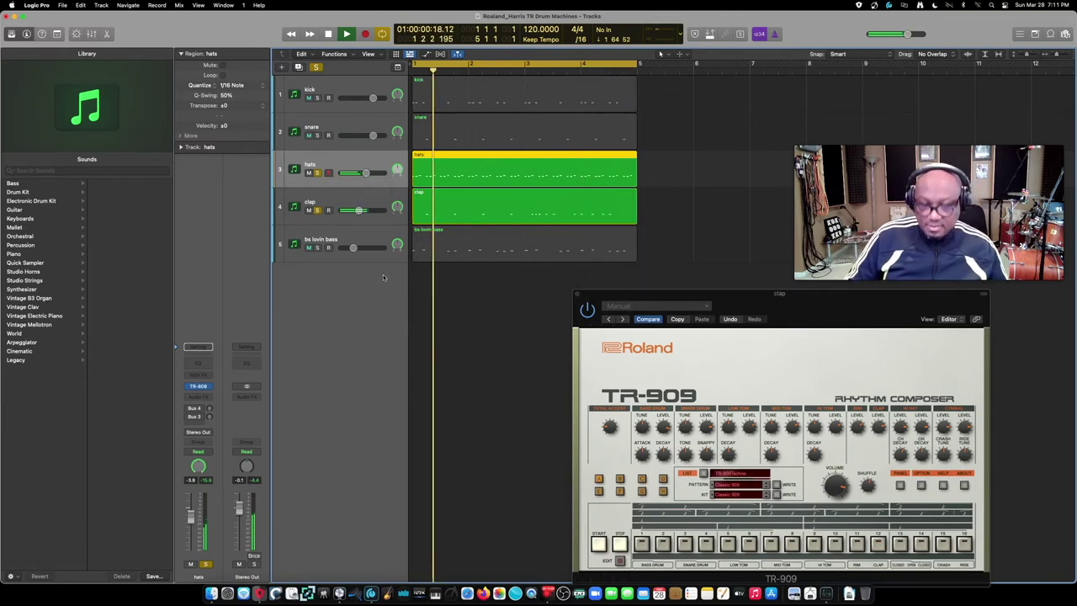
key("s")
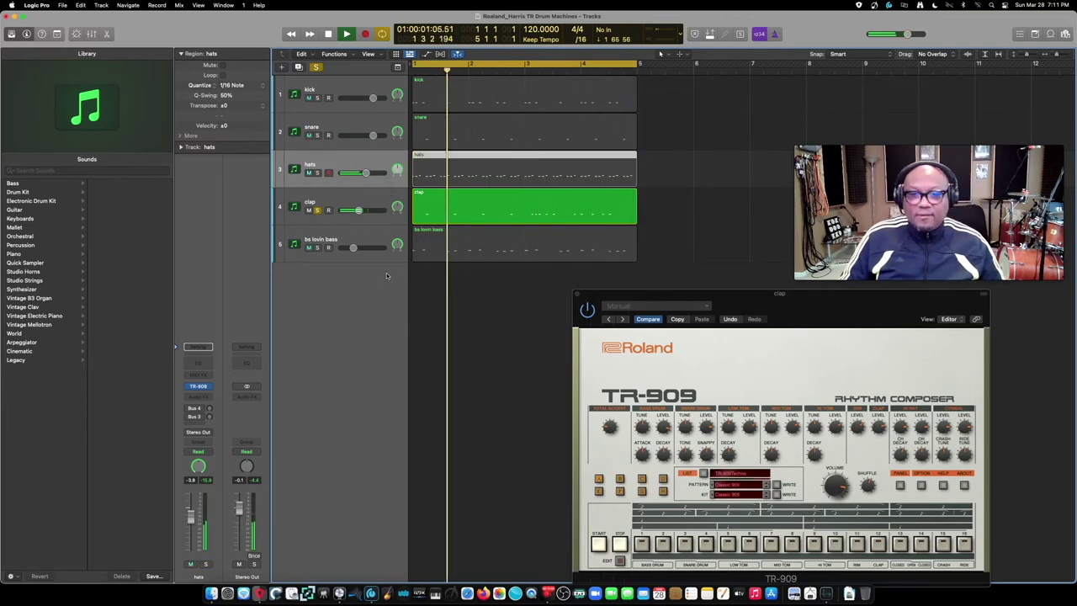
left_click(316, 67)
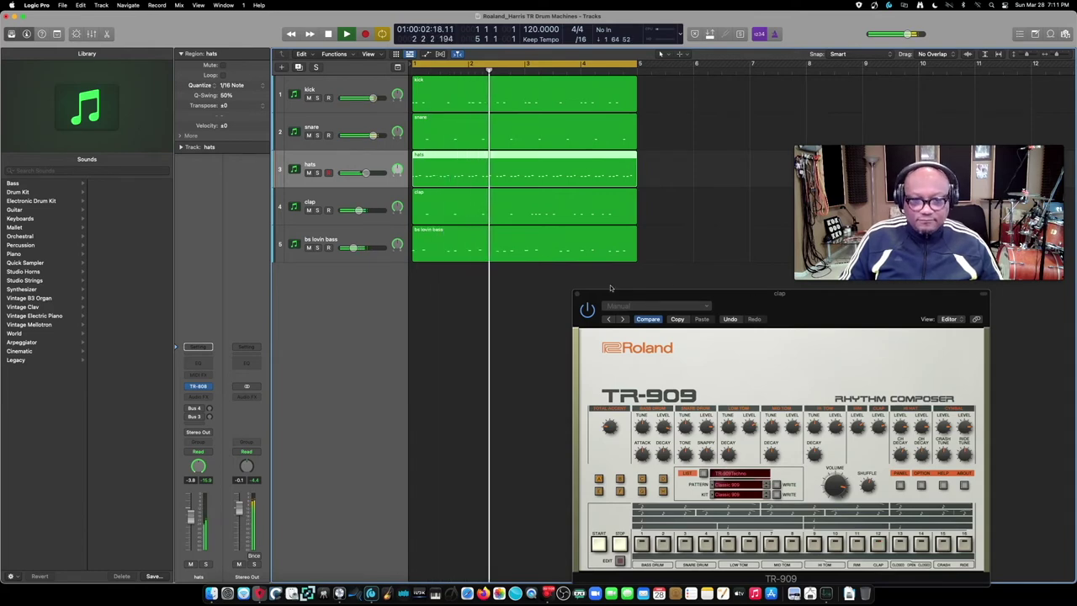
key("space")
left_click(576, 294)
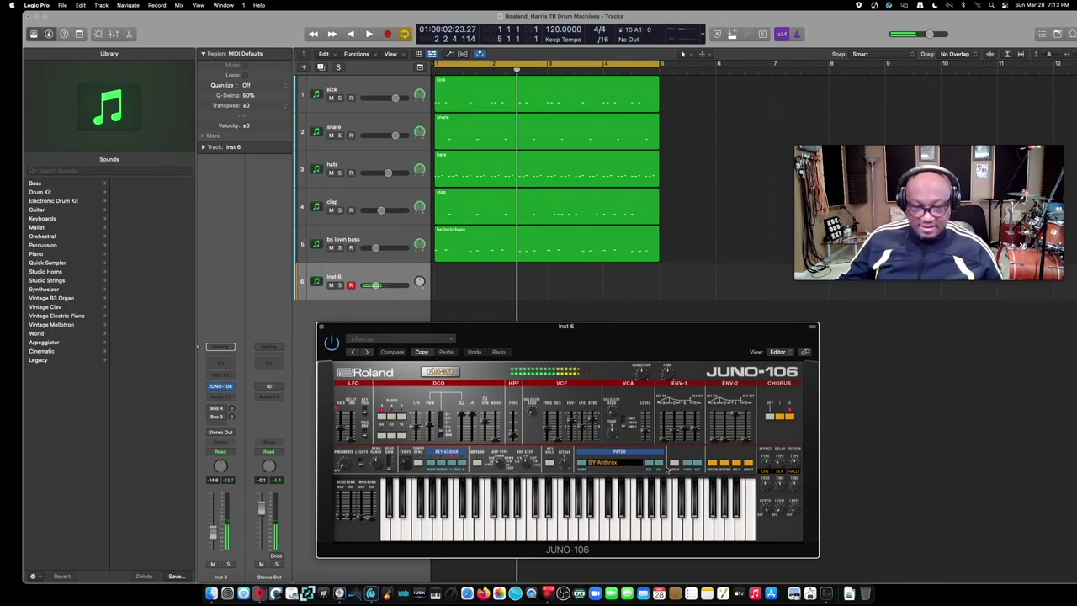
Audition successive JUNO-106 patches, stepping past SY House Stab to SY LR Hoover
left_click(663, 465)
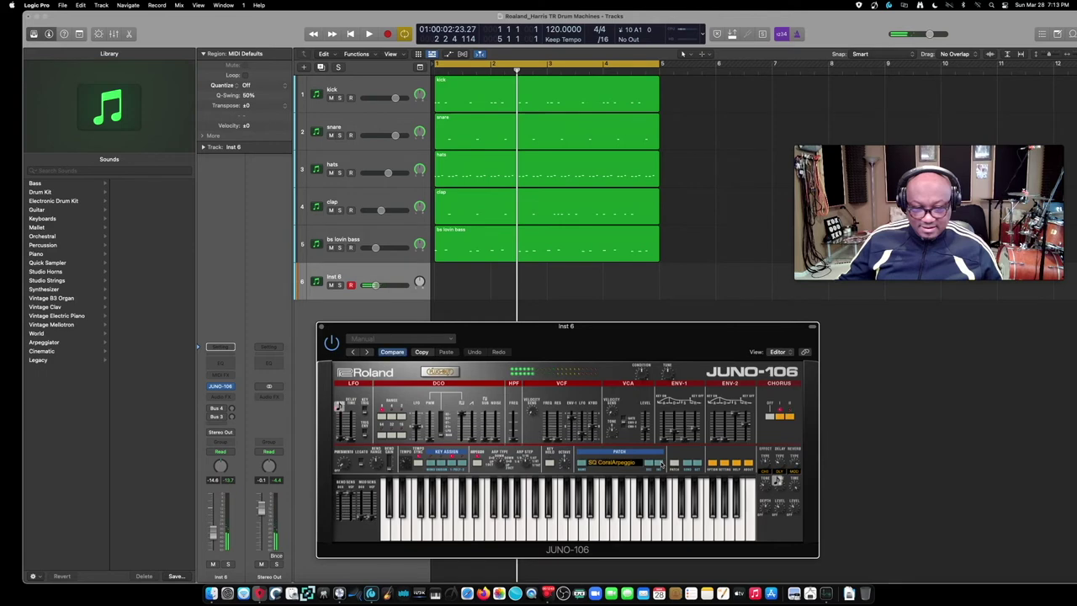
left_click(662, 464)
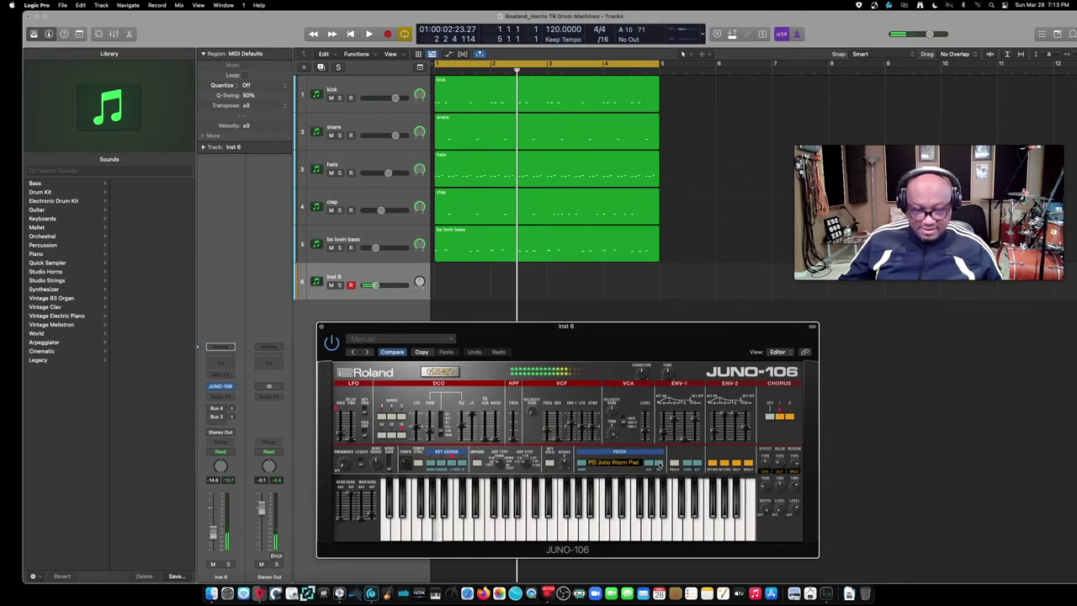
left_click(661, 465)
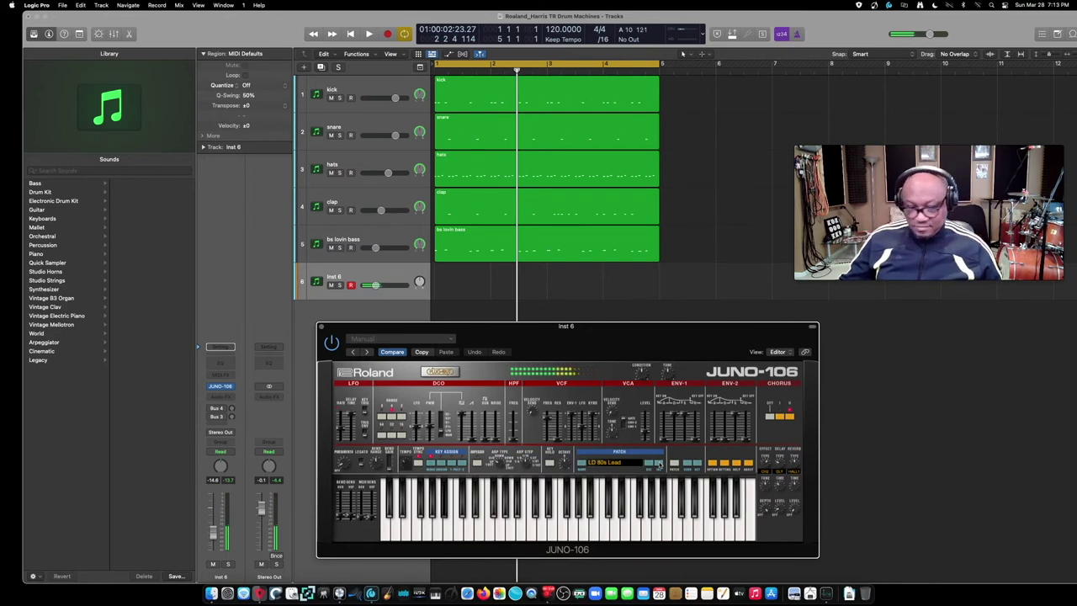
left_click(660, 464)
left_click(660, 464)
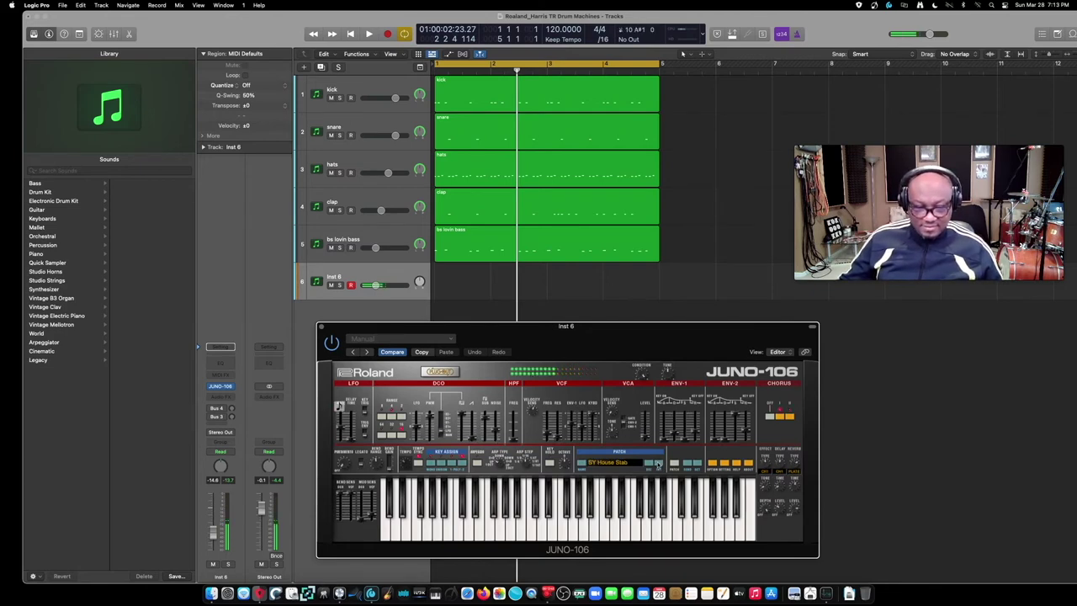
left_click(658, 465)
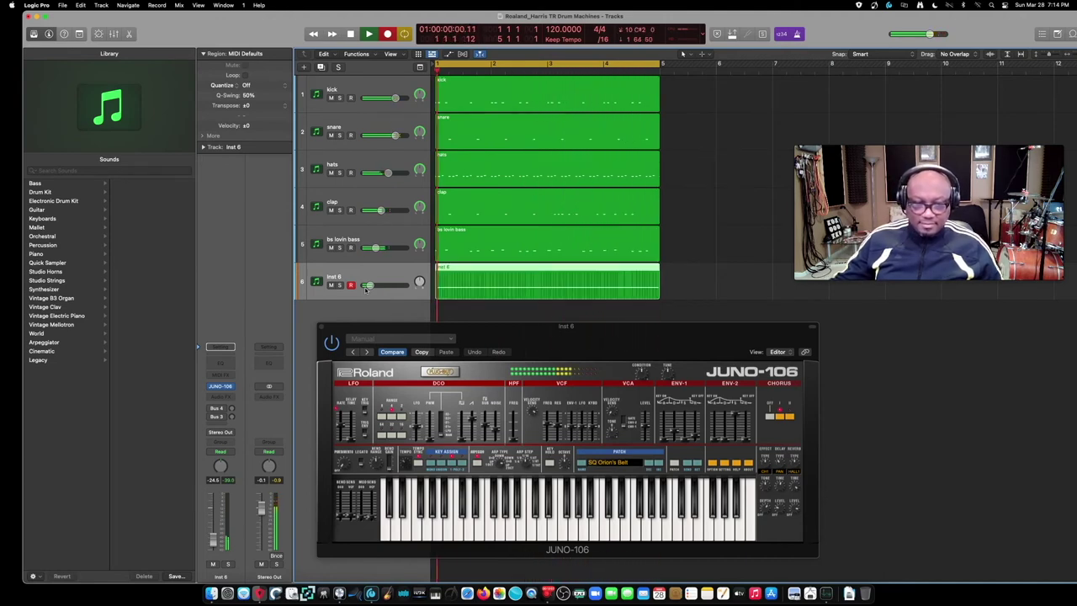
Stop recording, quantize the Inst 6 region to 1/16 Note, and close the JUNO-106 window
key("space")
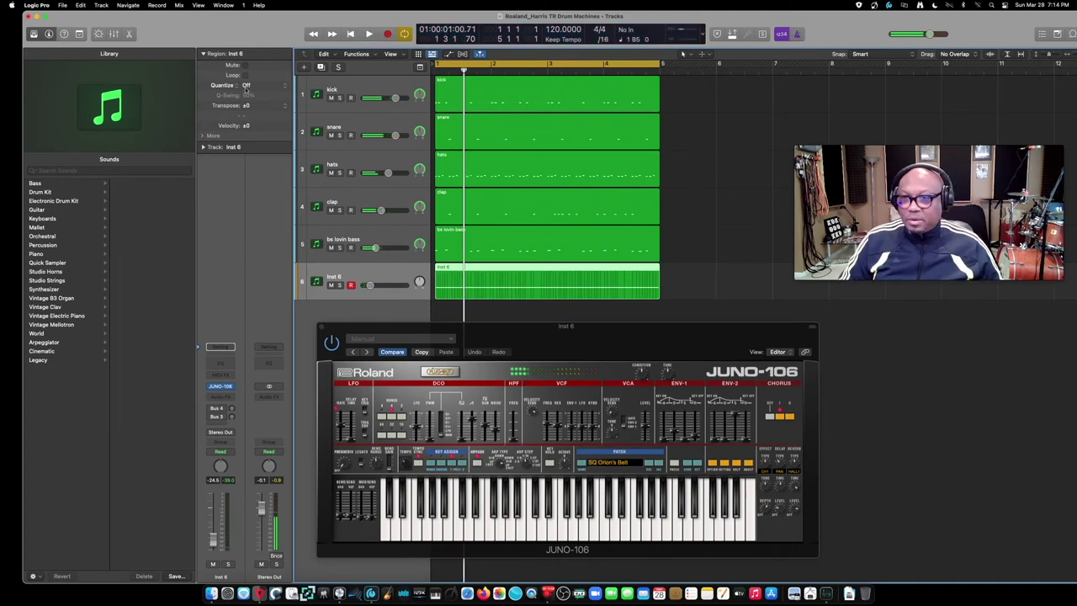
left_click(245, 85)
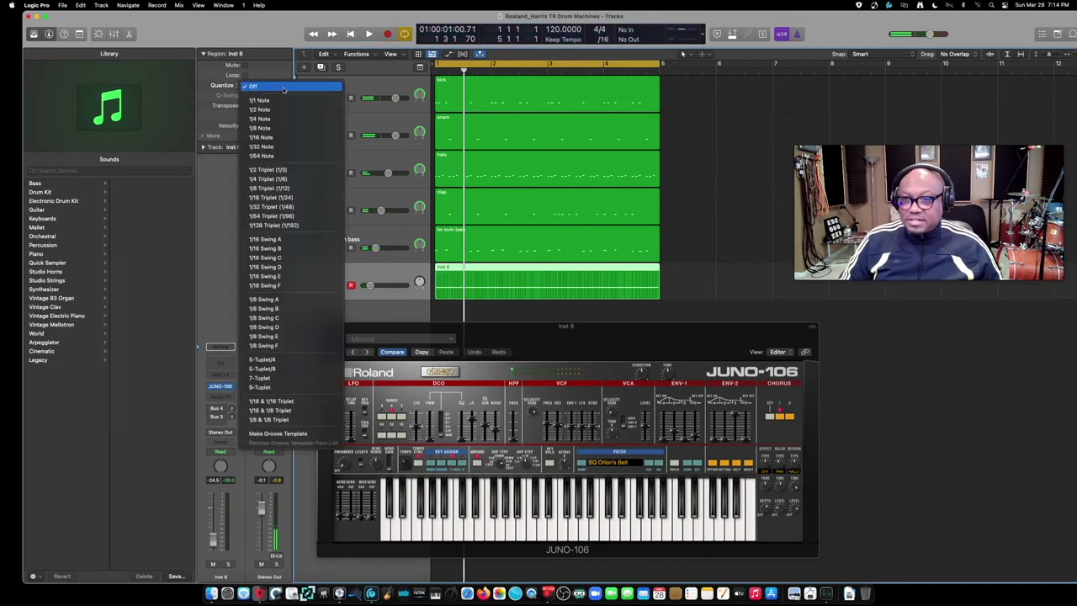
left_click(271, 139)
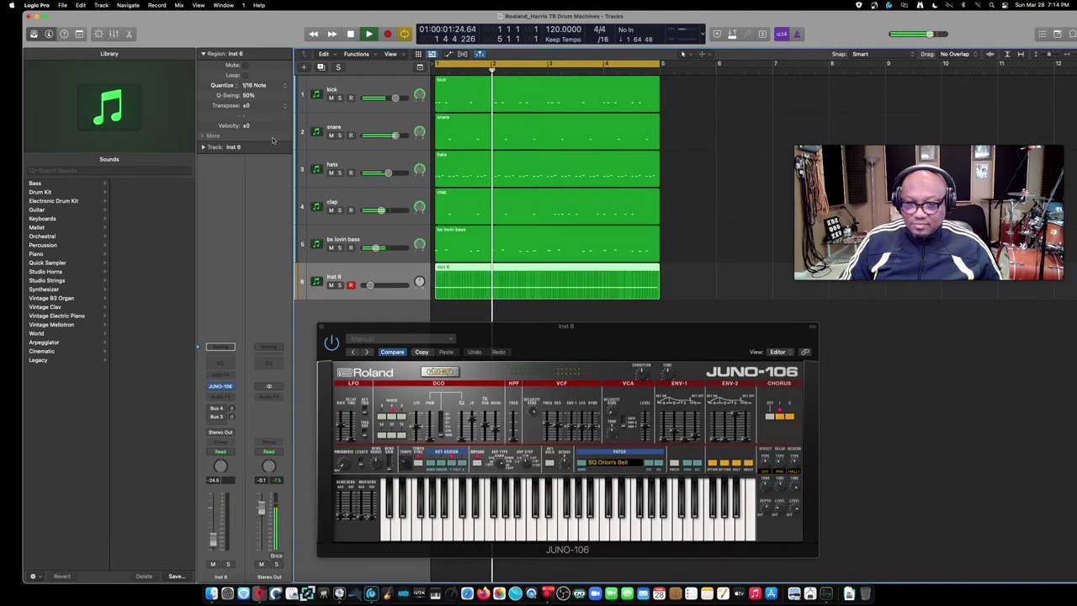
key("space")
key("space")
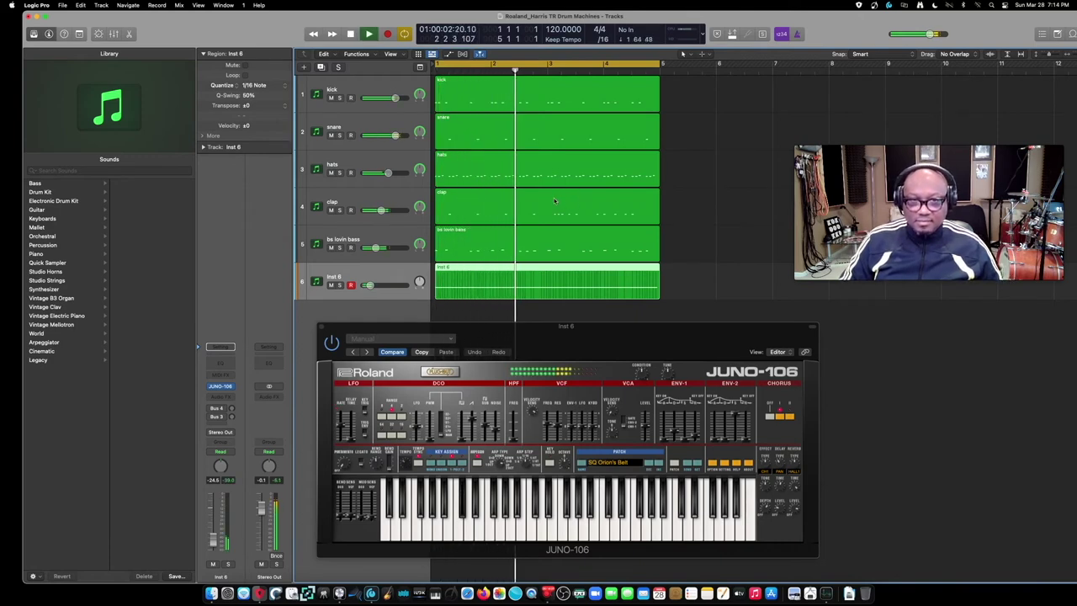
key("space")
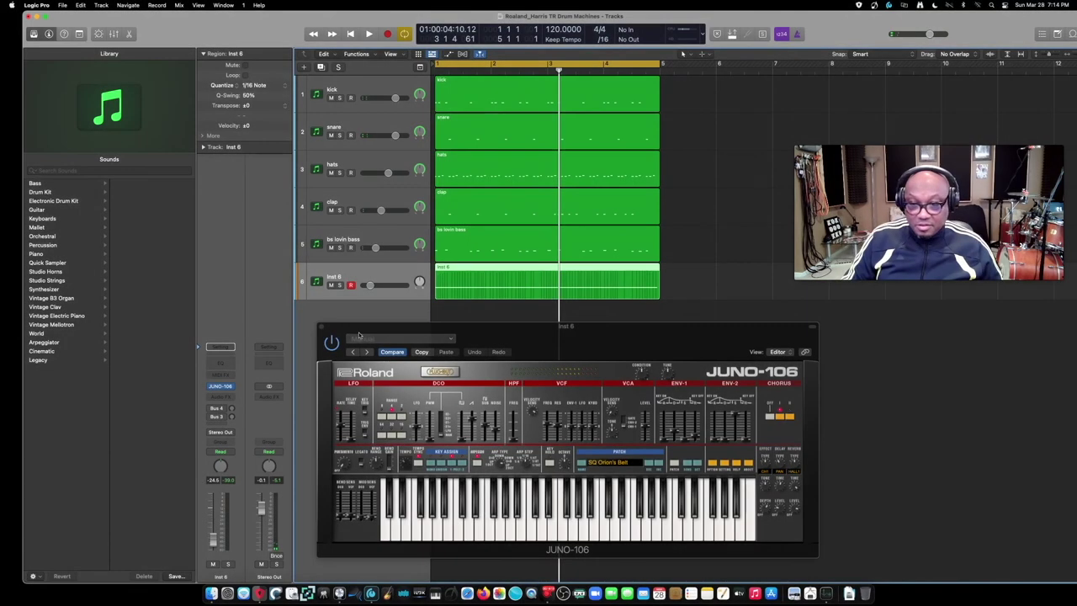
left_click(320, 327)
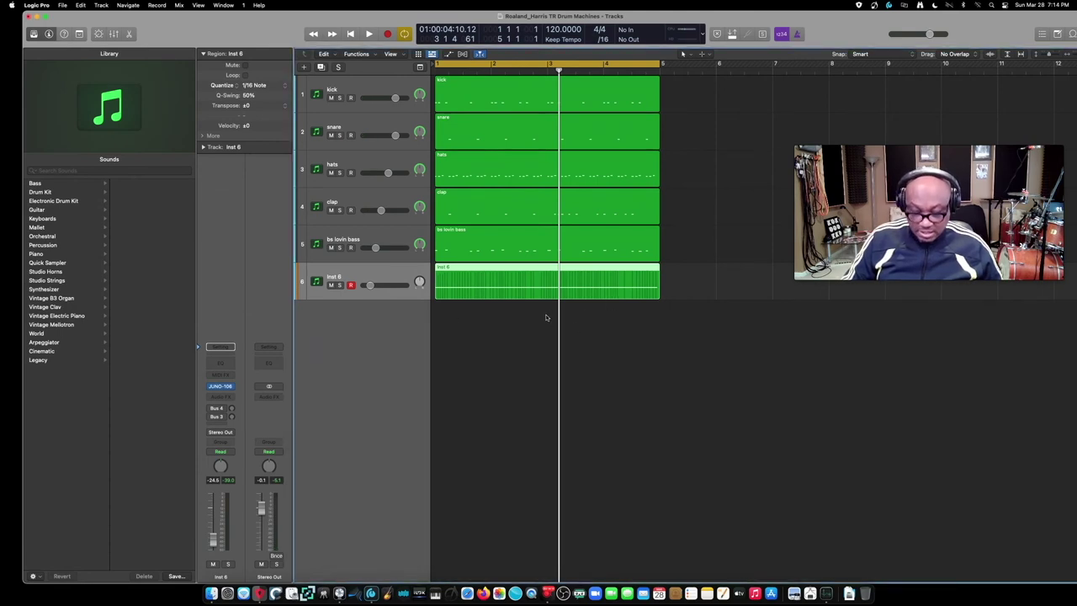
Split the Inst 6 region at bar 3 with the Scissors tool, then reopen the JUNO-106
key("t")
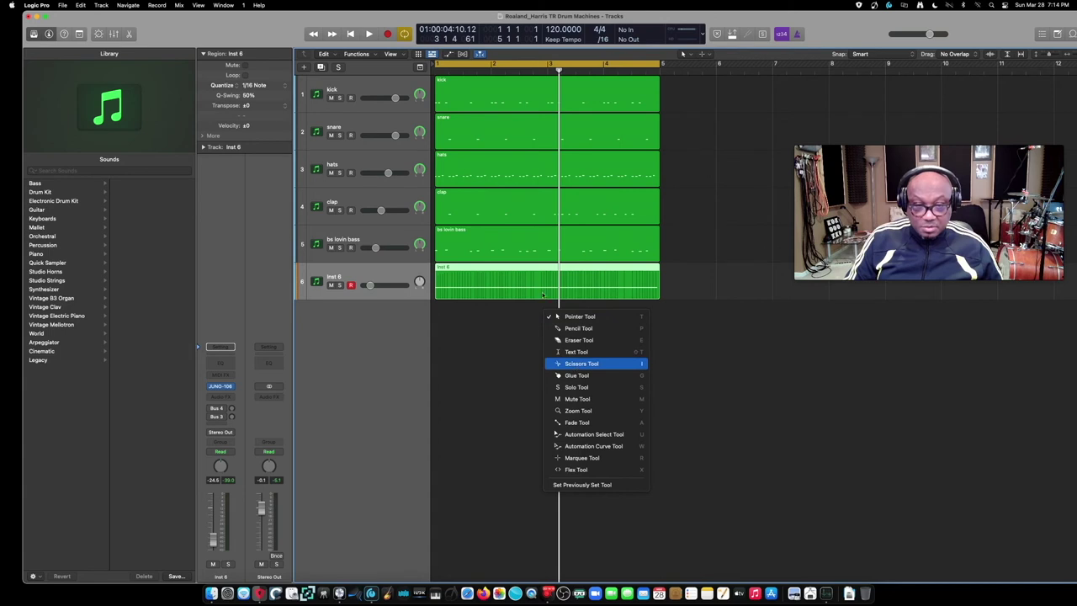
left_click(577, 364)
left_click(529, 282)
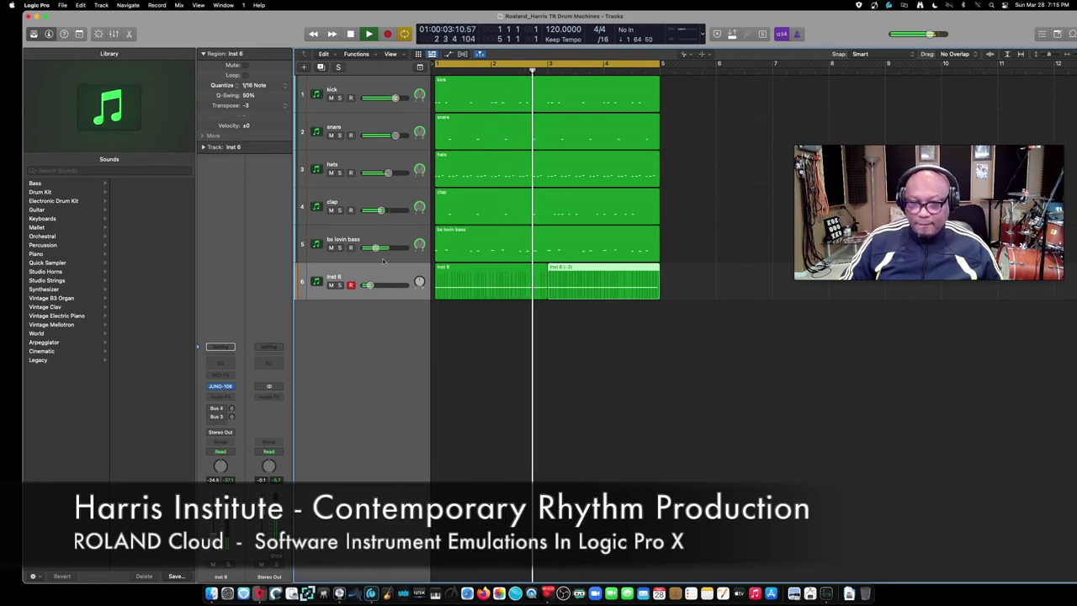
key("space")
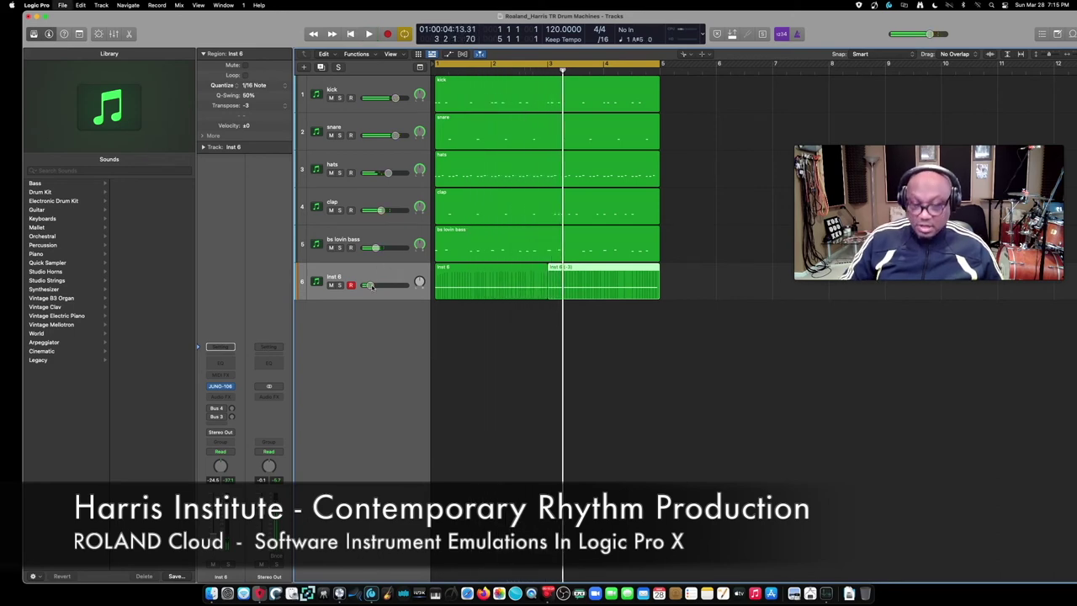
left_click(220, 386)
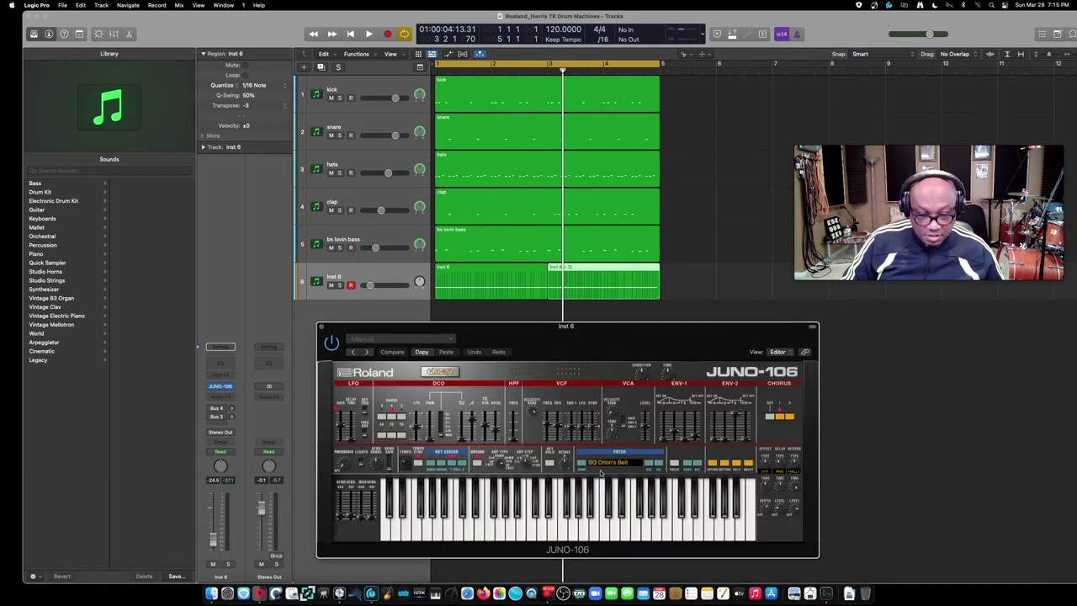
Close the JUNO-106 and rename track 6 to sq orions belt, copying the name
left_click(321, 327)
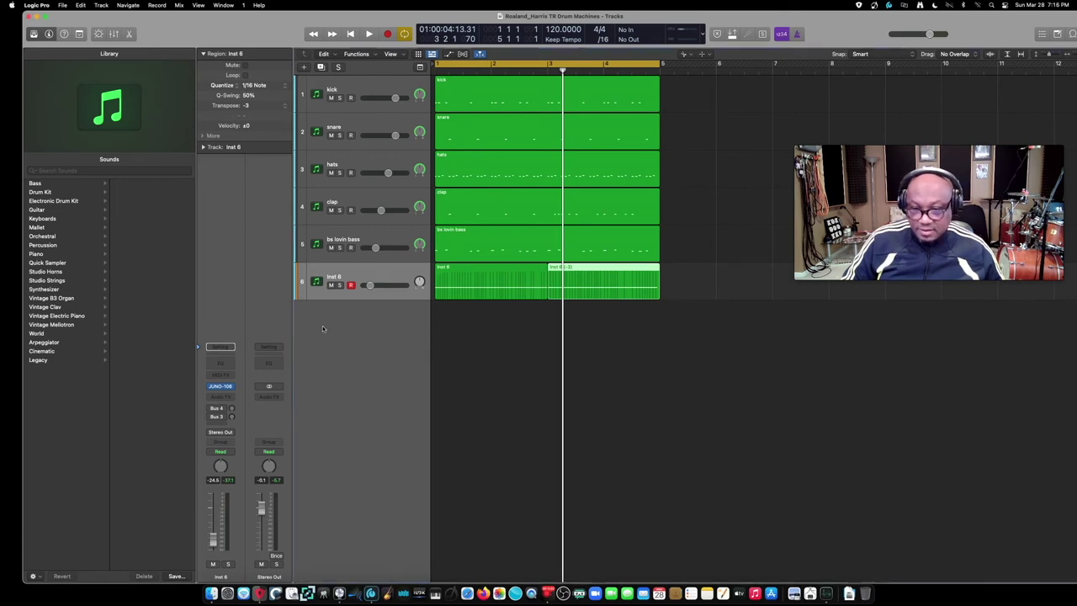
double_click(335, 276)
type("sq orions bel")
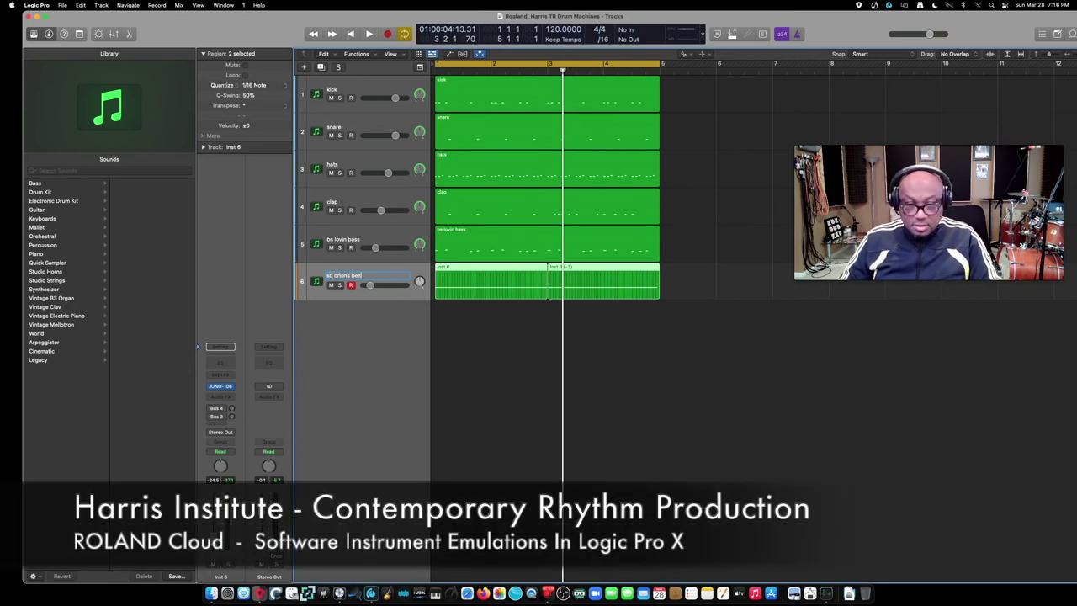
key("super+a")
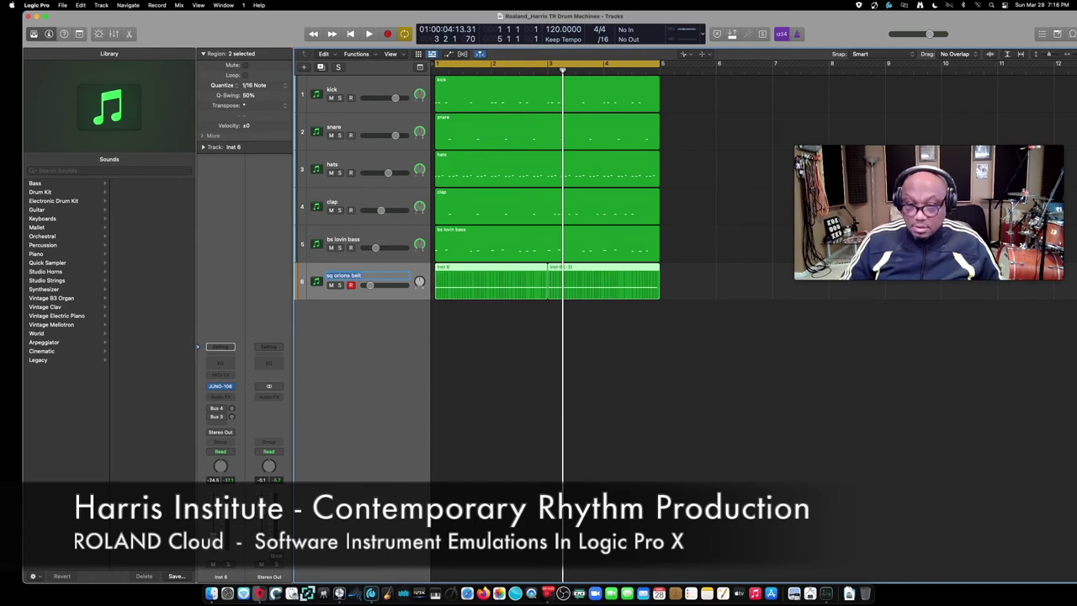
key("super+c")
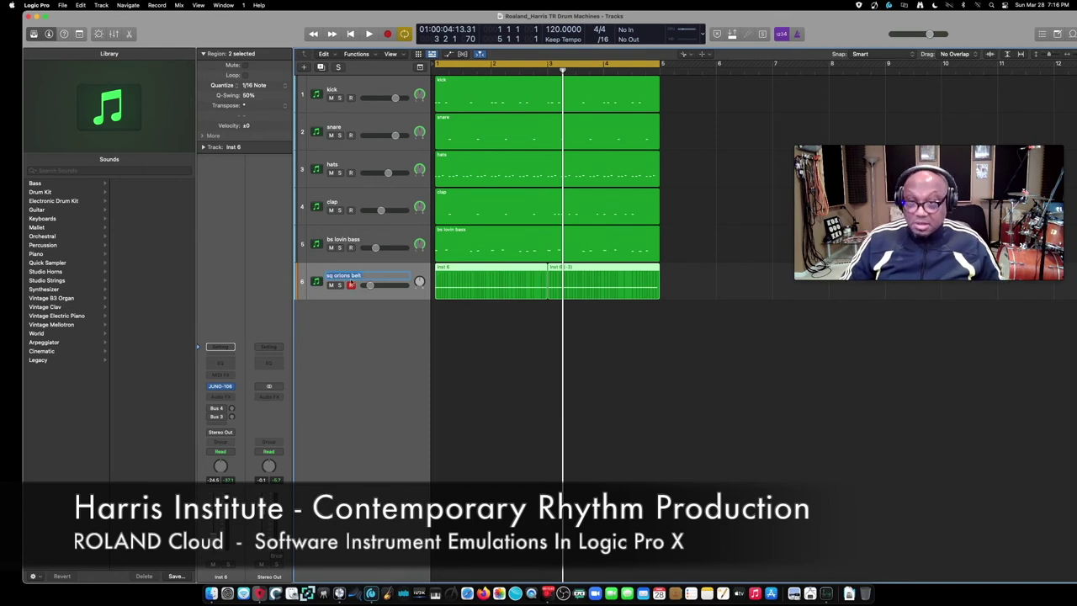
Paste sq orions belt as the region name and save the project
left_click(256, 53)
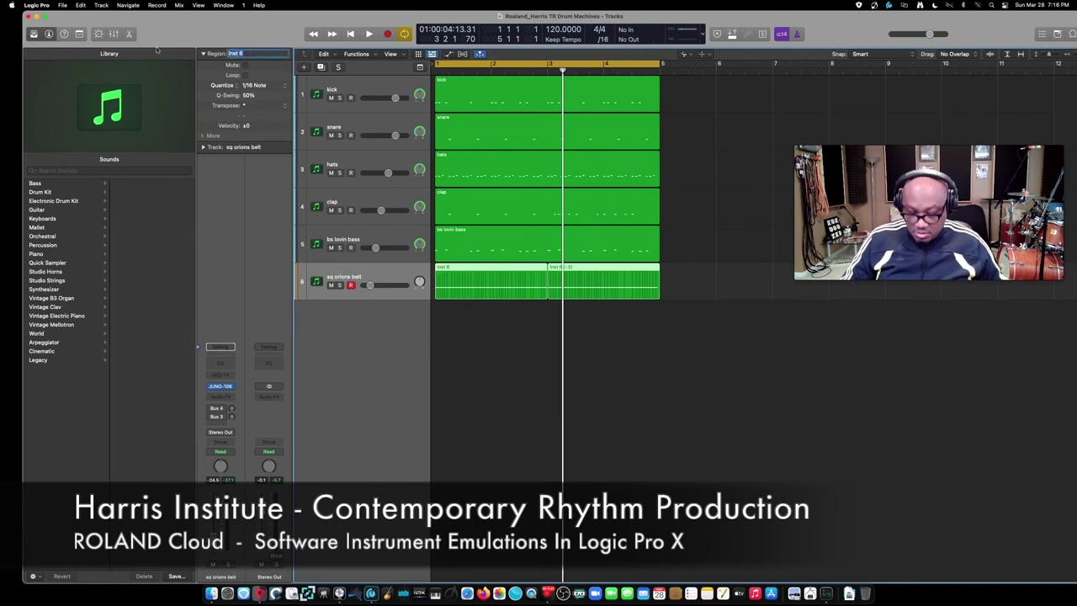
key("super+v")
key("Return")
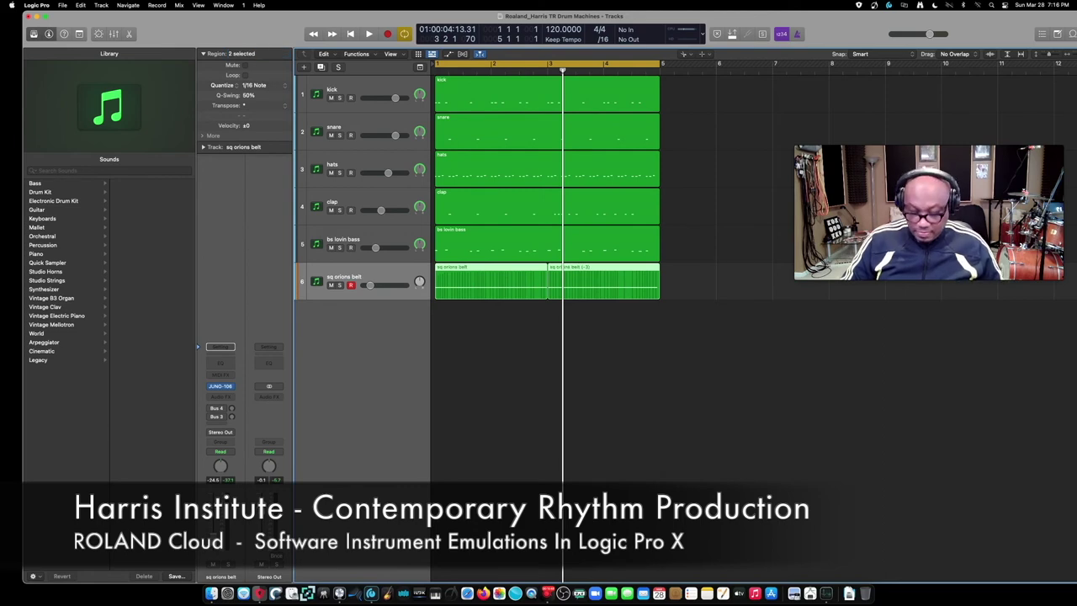
key("super+s")
Lower the sq orions belt track volume slightly, pan it off centre, and play from bar 1
left_click(495, 327)
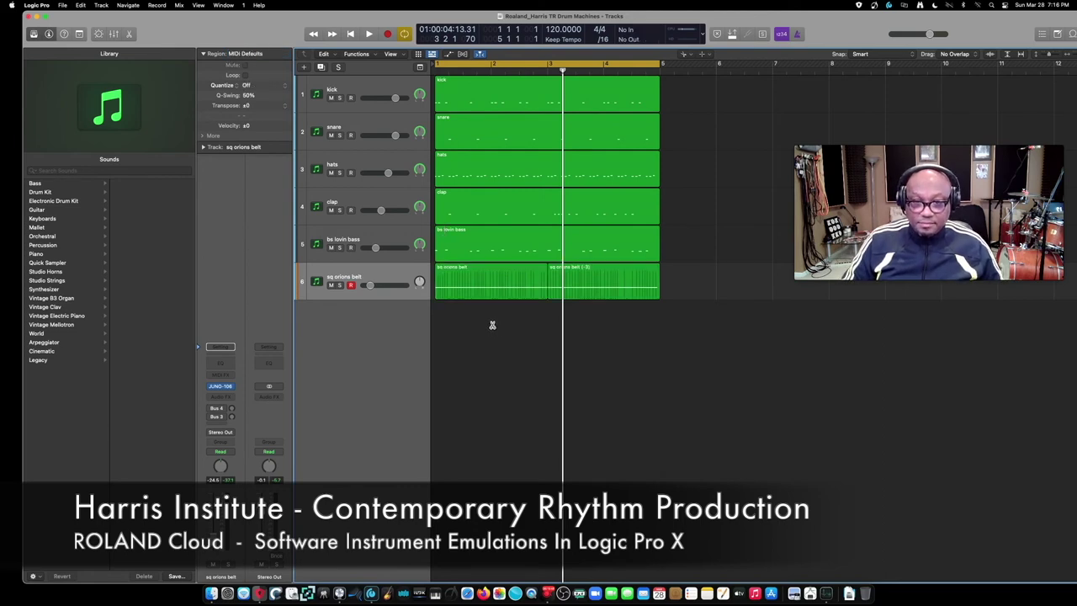
left_click(383, 279)
left_click_drag(373, 287, 365, 285)
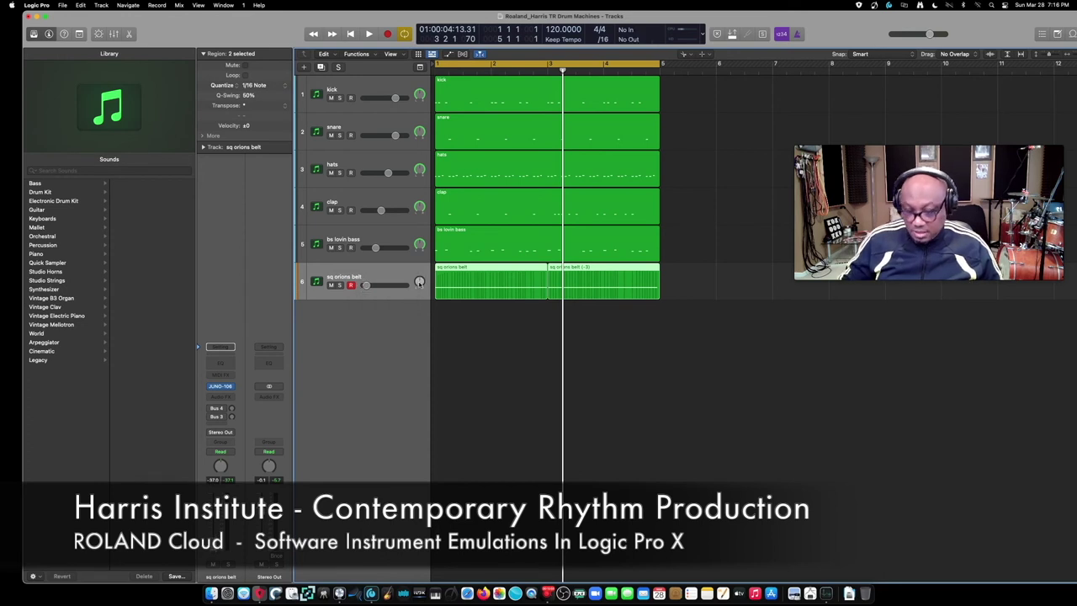
right_click(419, 282)
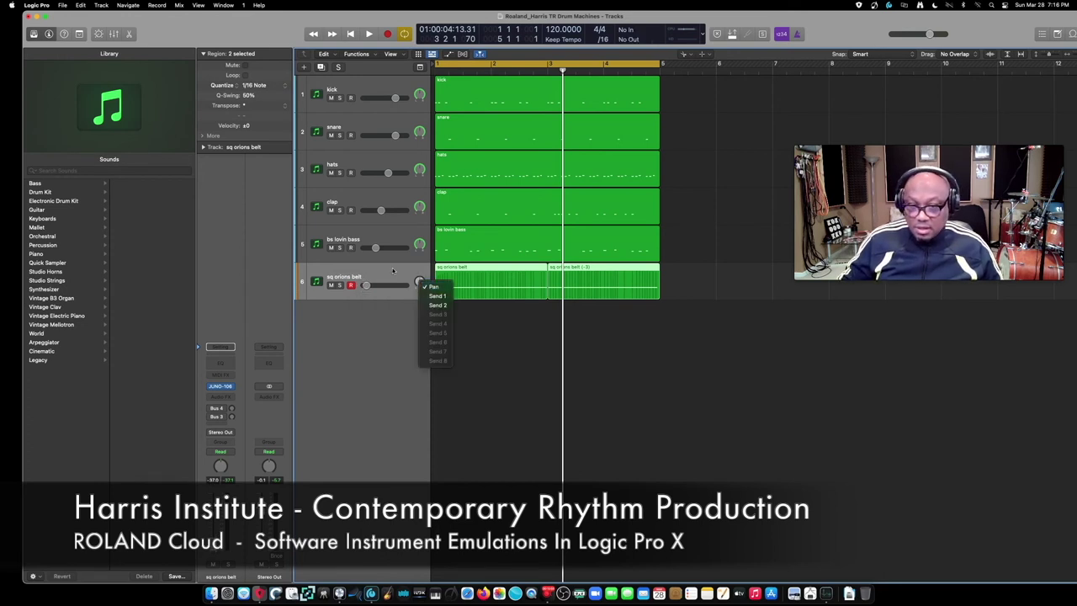
left_click(433, 288)
left_click_drag(220, 465, 221, 455)
key("space")
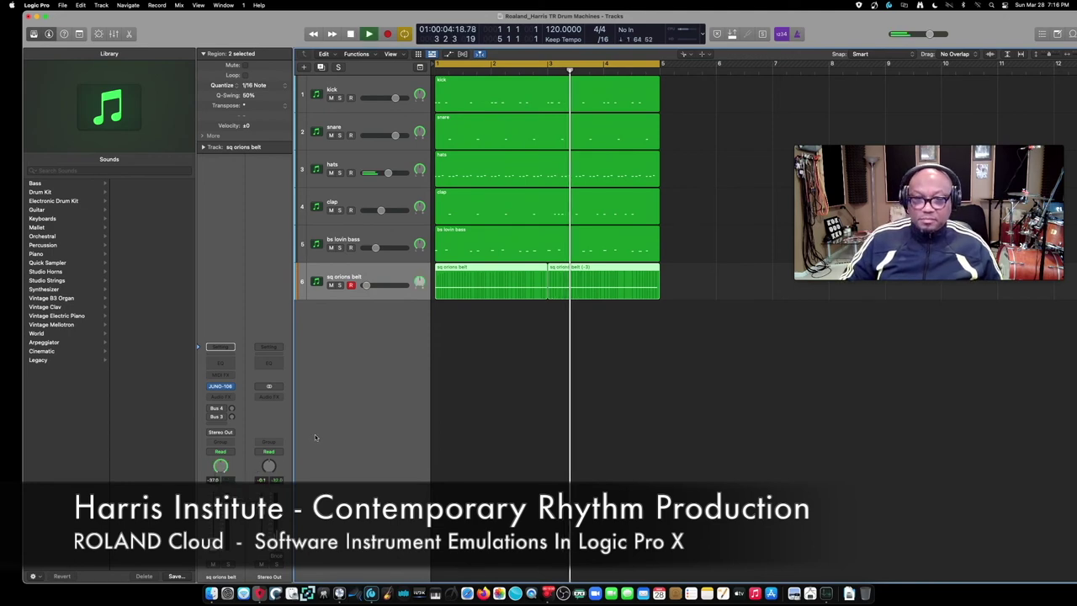
key("Return")
key("space")
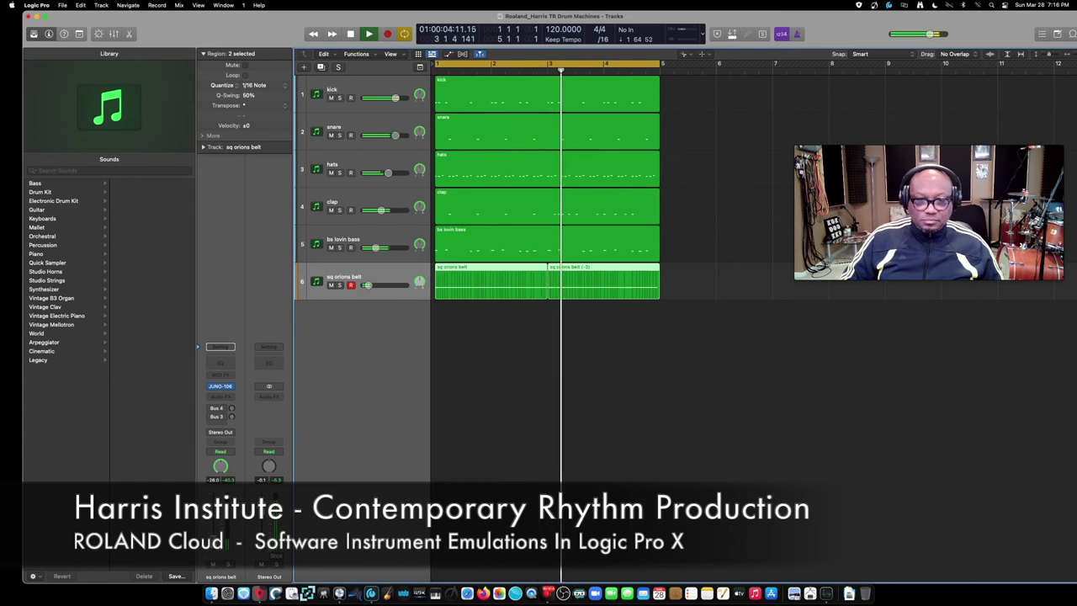
key("space")
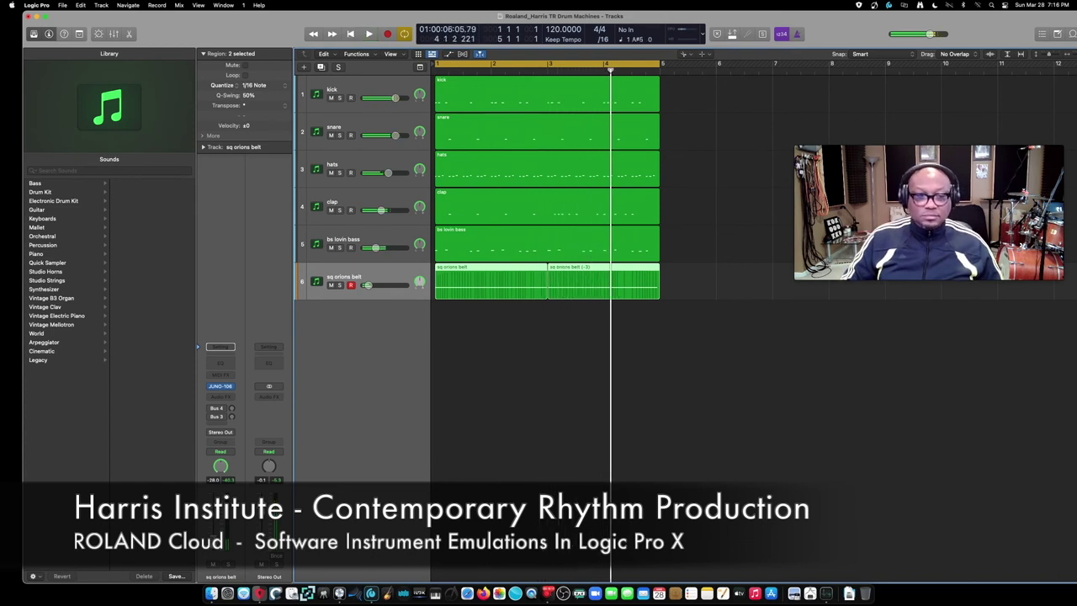
key("Return")
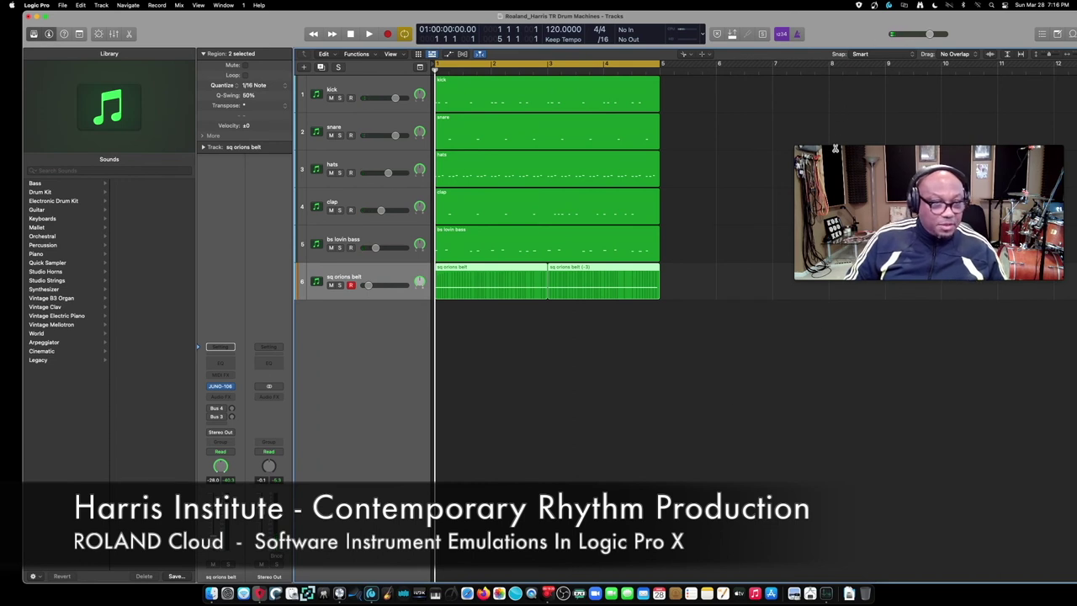
left_click_drag(815, 149, 729, 86)
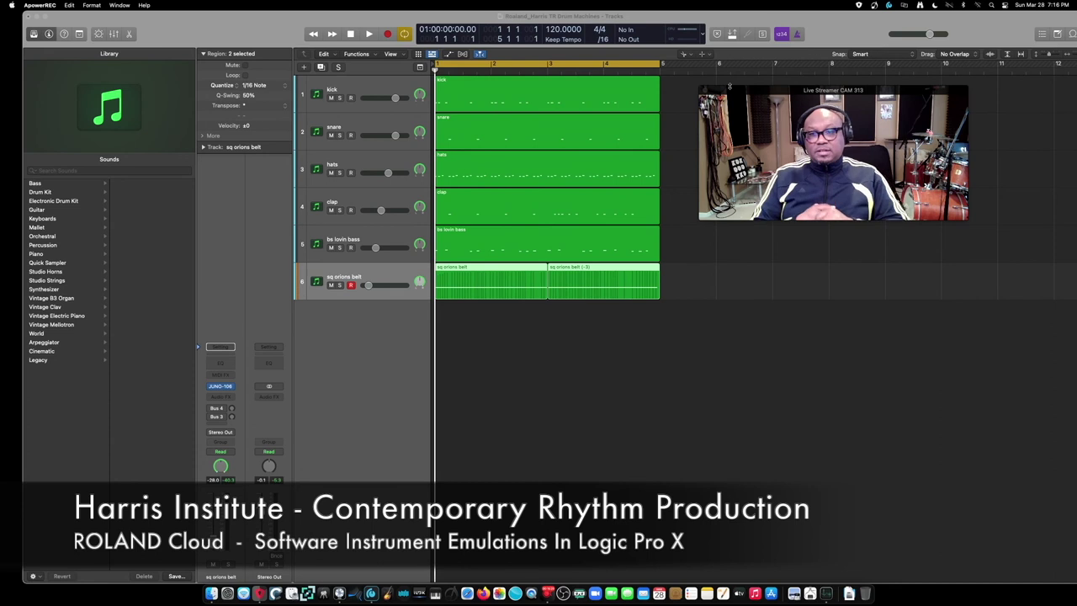